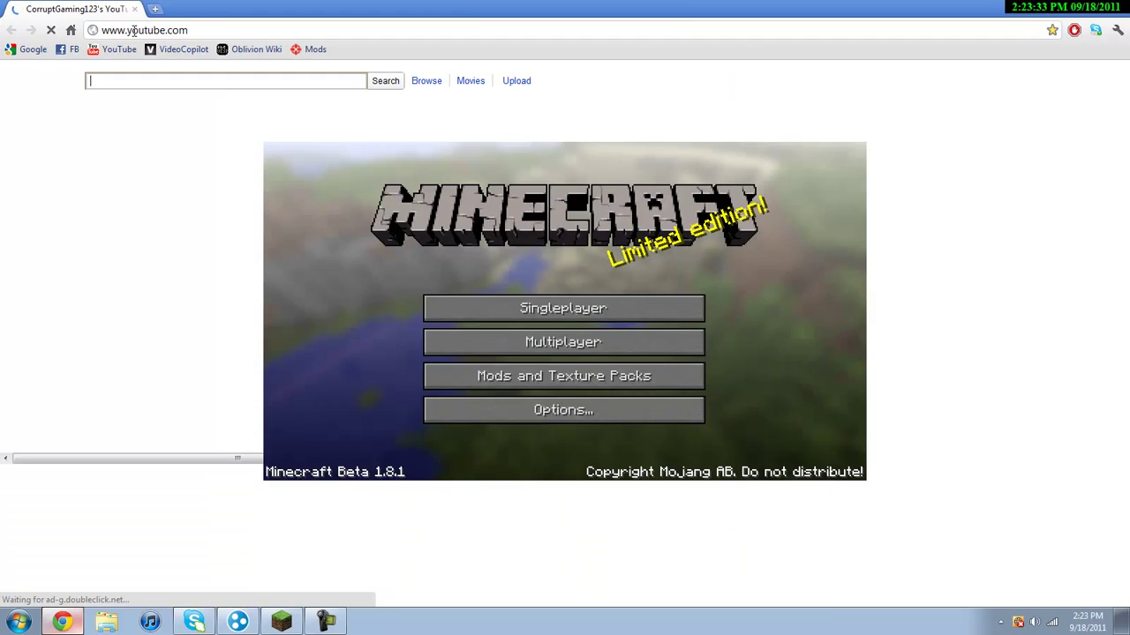
Go to minecraft.net in the browser
{"action": "left_click", "coordinate": [140, 29]}
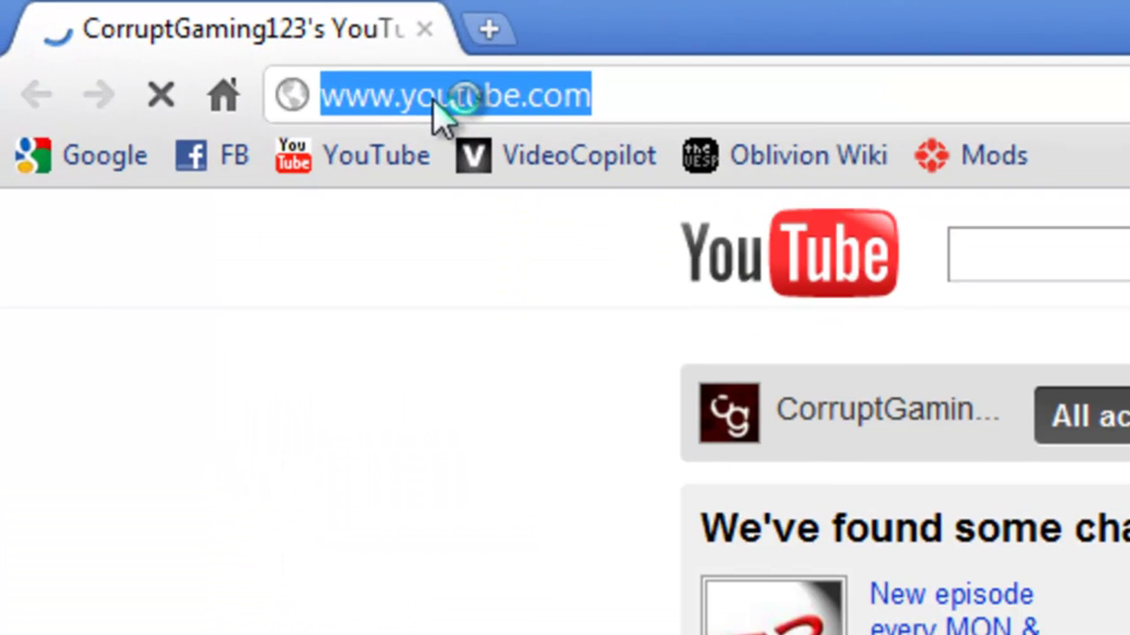
{"action": "type", "text": "minecraft"}
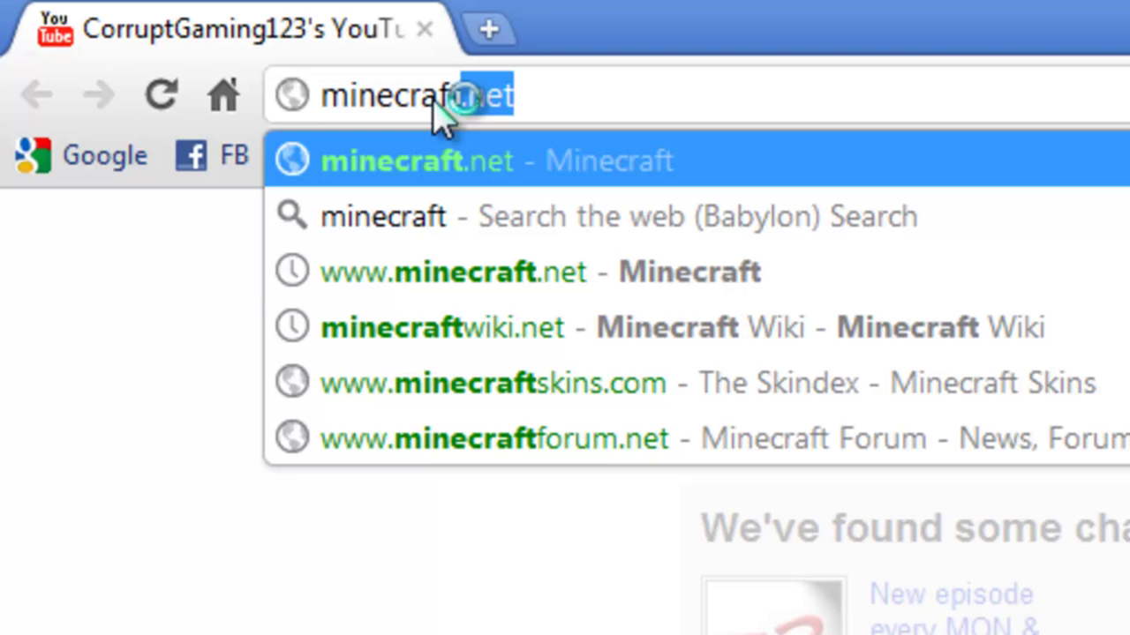
{"action": "type", "text": ".net"}
{"action": "key", "text": "Return"}
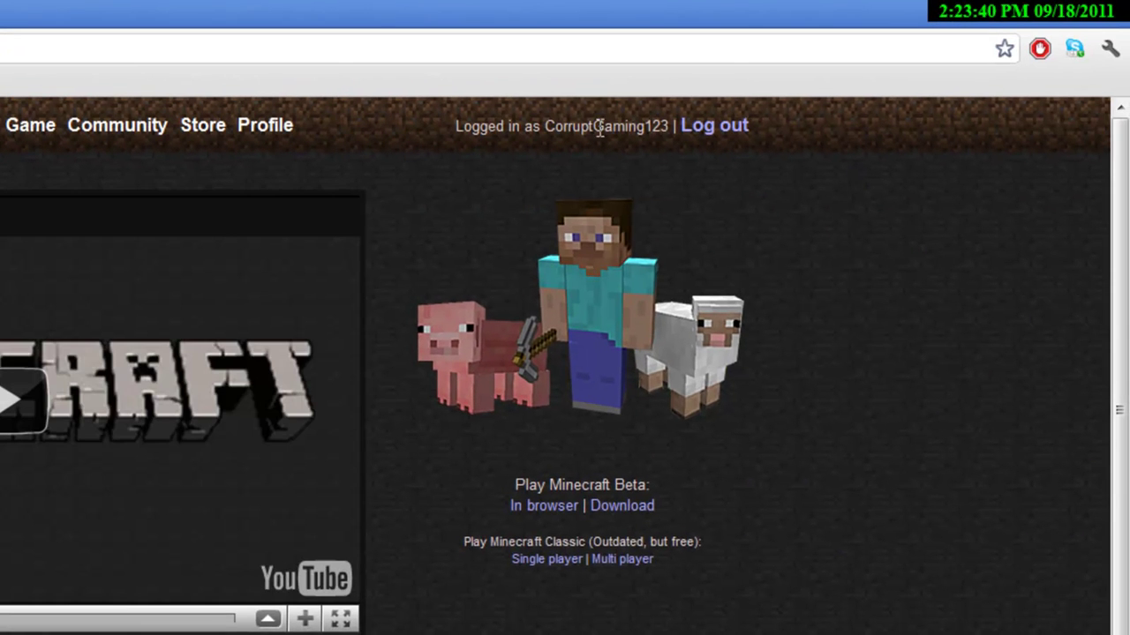
Open the Minecraft Beta download page and download Minecraft_Server.exe from the Multiplayer Beta Server section
{"action": "left_click_drag", "start_coordinate": [546, 129], "coordinate": [668, 129]}
{"action": "left_click", "coordinate": [668, 129]}
{"action": "left_click", "coordinate": [611, 508]}
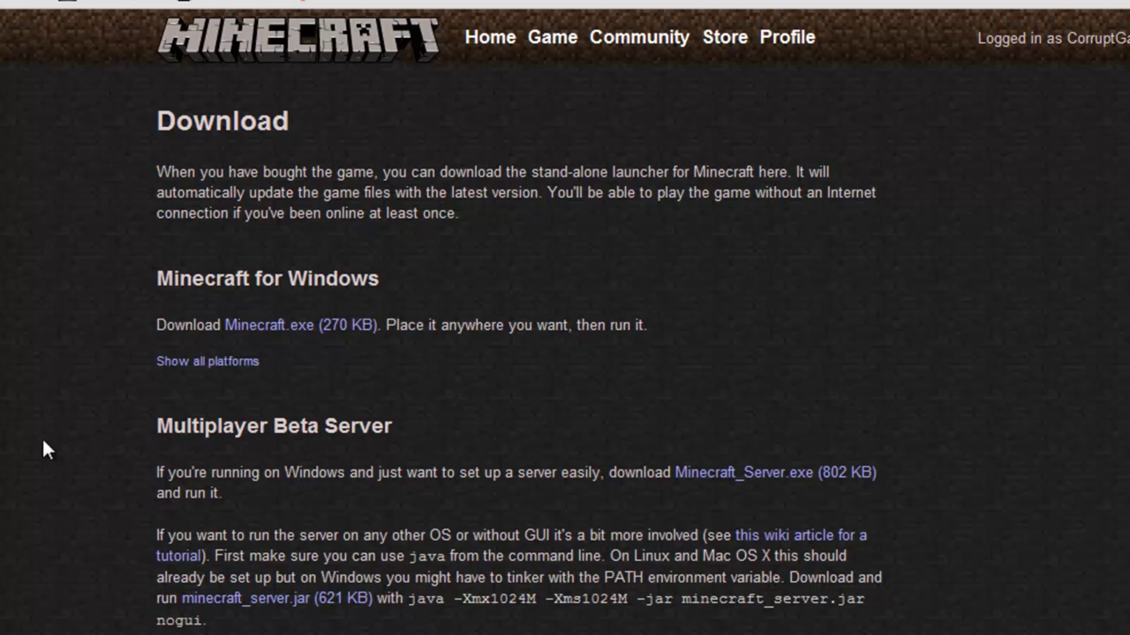
{"action": "left_click_drag", "start_coordinate": [156, 104], "coordinate": [948, 629]}
{"action": "left_click", "coordinate": [175, 485]}
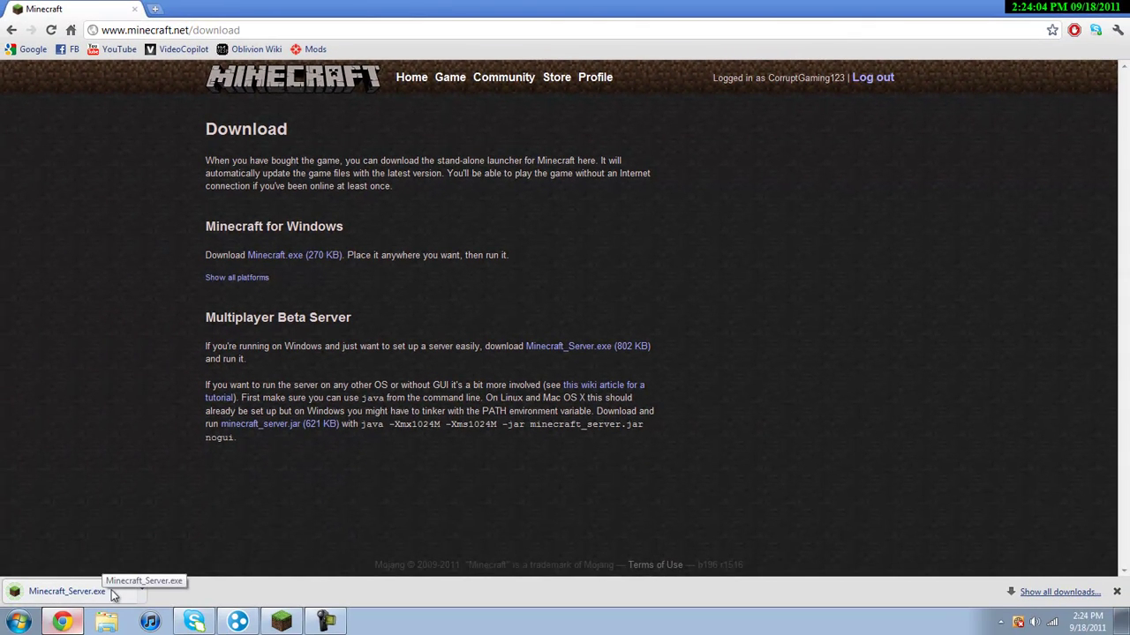
Move the downloaded Minecraft_Server.exe from the Downloads folder to the desktop and close the folder
{"action": "left_click", "coordinate": [66, 591]}
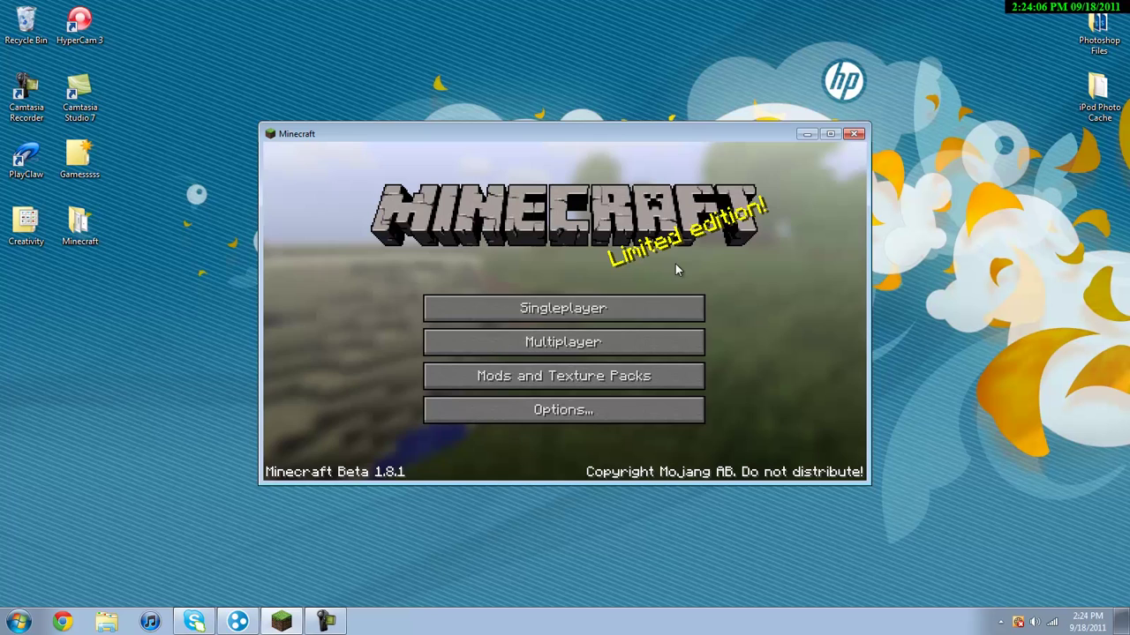
{"action": "key", "text": "super"}
{"action": "left_click", "coordinate": [71, 231]}
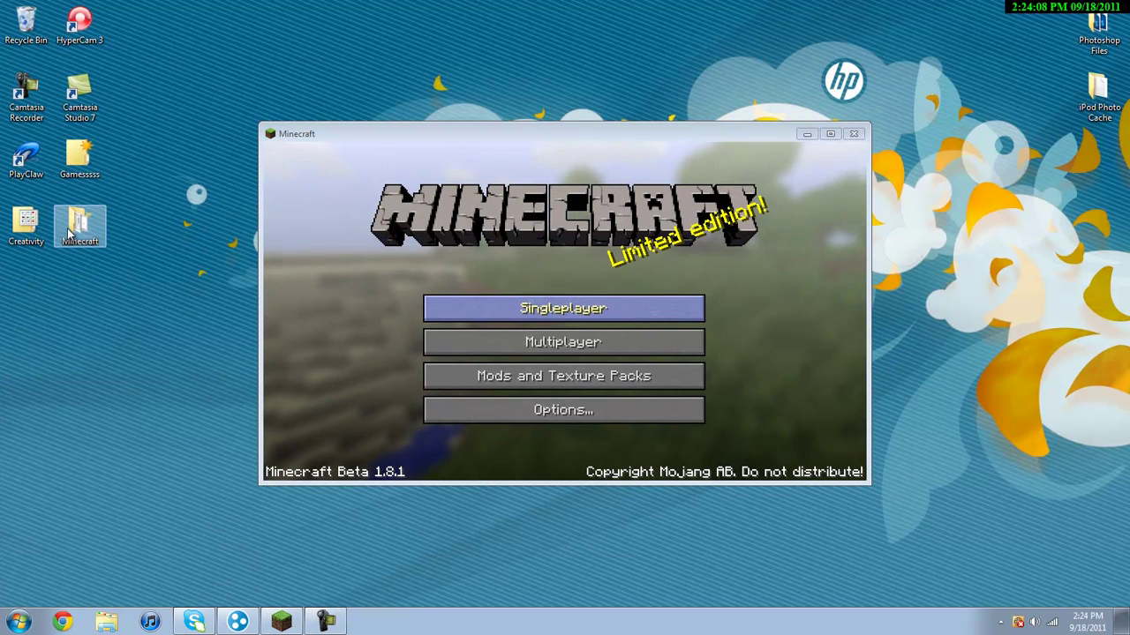
{"action": "double_click", "coordinate": [71, 231]}
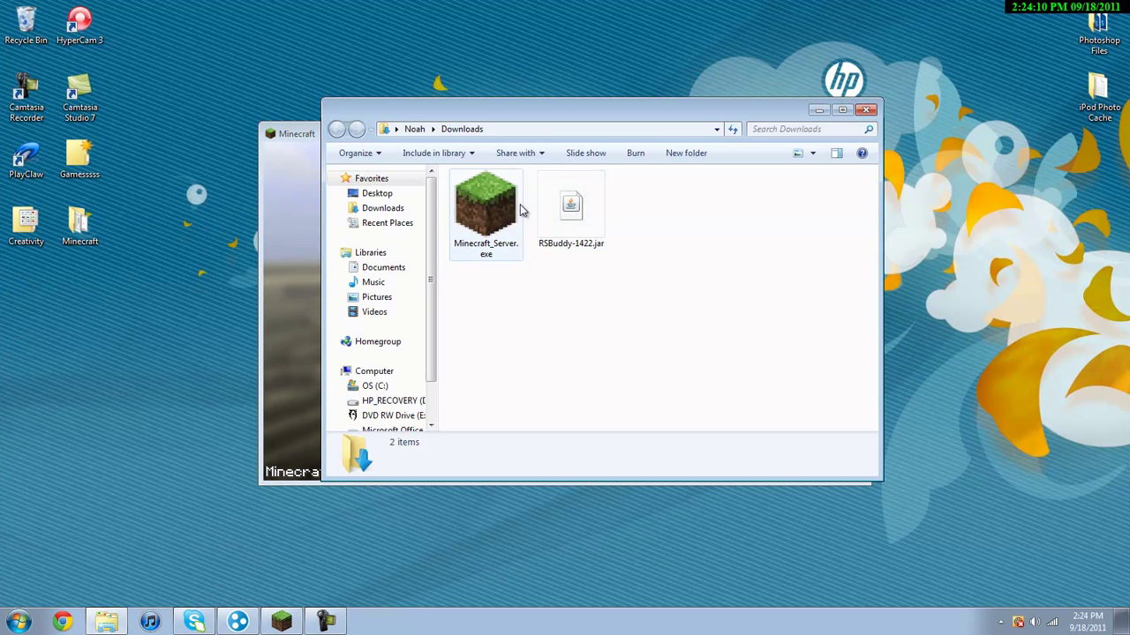
{"action": "left_click_drag", "start_coordinate": [520, 209], "coordinate": [36, 287]}
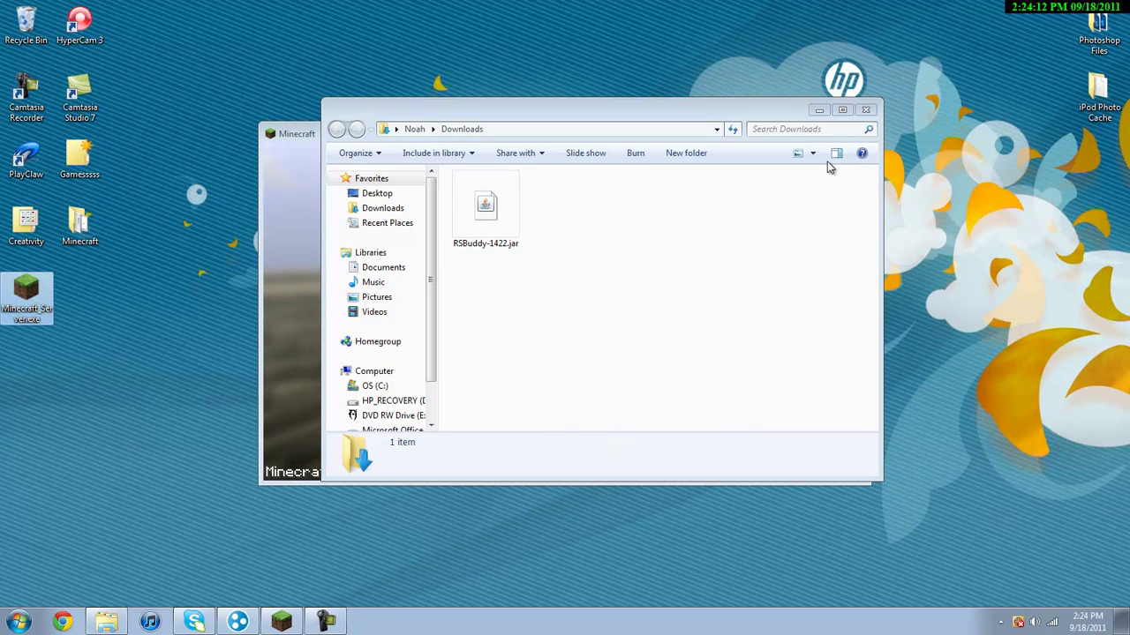
{"action": "left_click", "coordinate": [866, 110]}
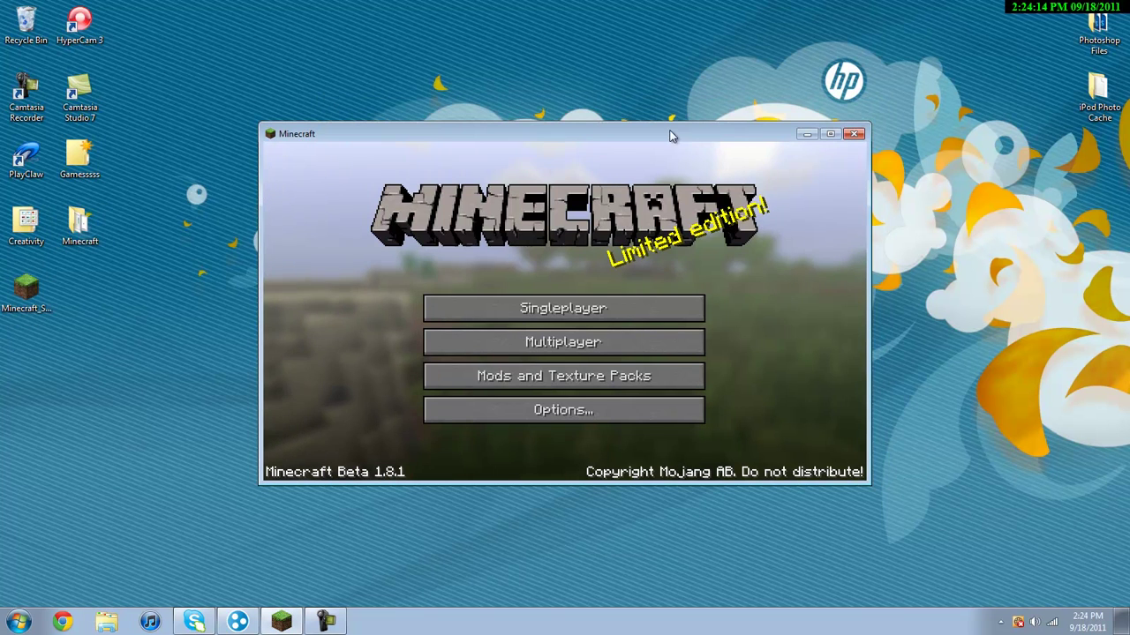
Create a new folder on the desktop named MCserver
{"action": "right_click", "coordinate": [90, 328]}
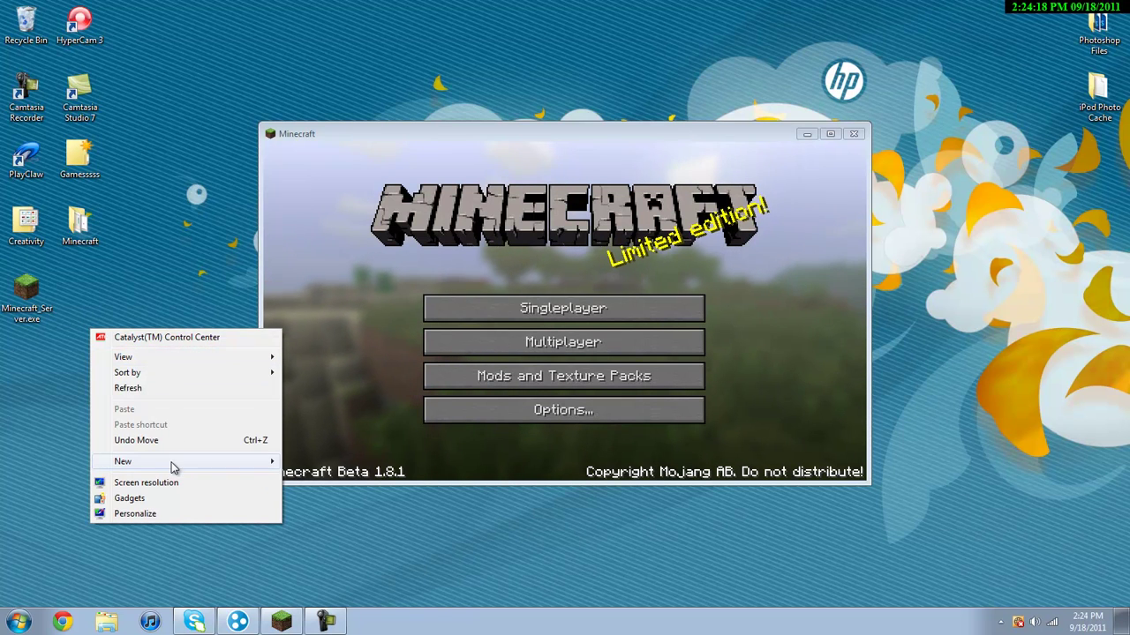
{"action": "mouse_move", "coordinate": [176, 468]}
{"action": "left_click", "coordinate": [341, 462]}
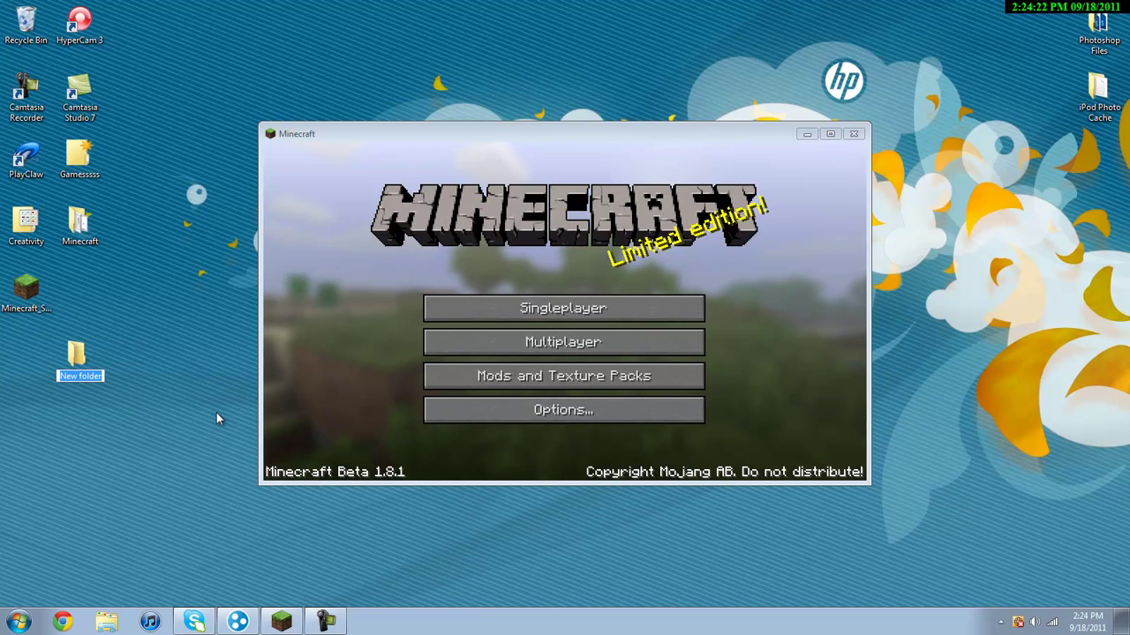
{"action": "type", "text": "MCsevre"}
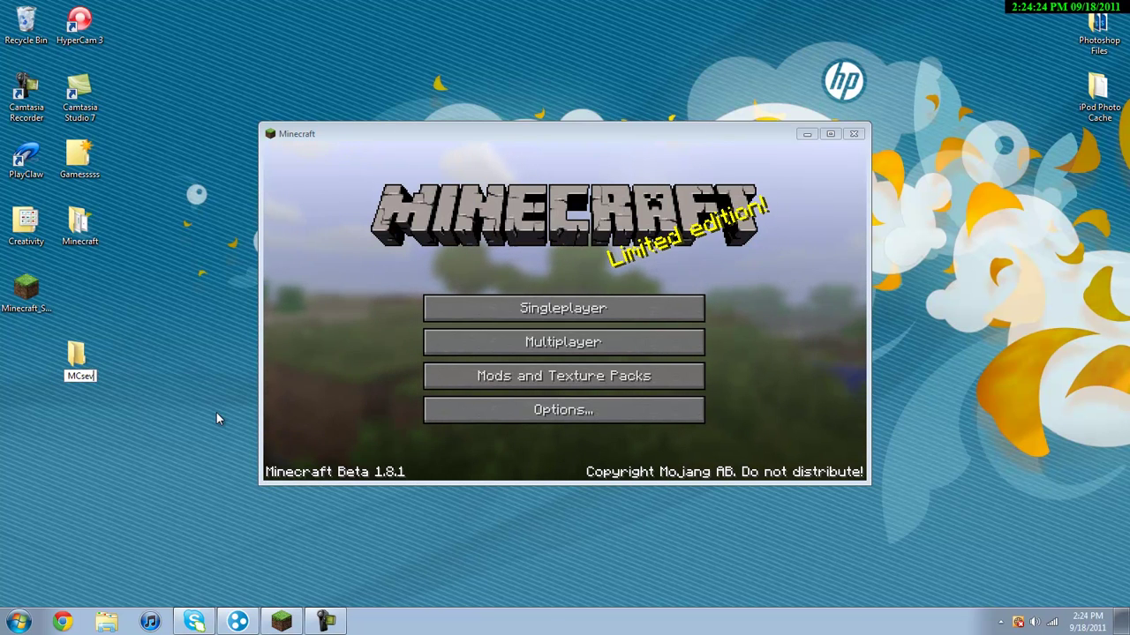
{"action": "key", "text": "BackSpace"}
{"action": "key", "text": "BackSpace"}
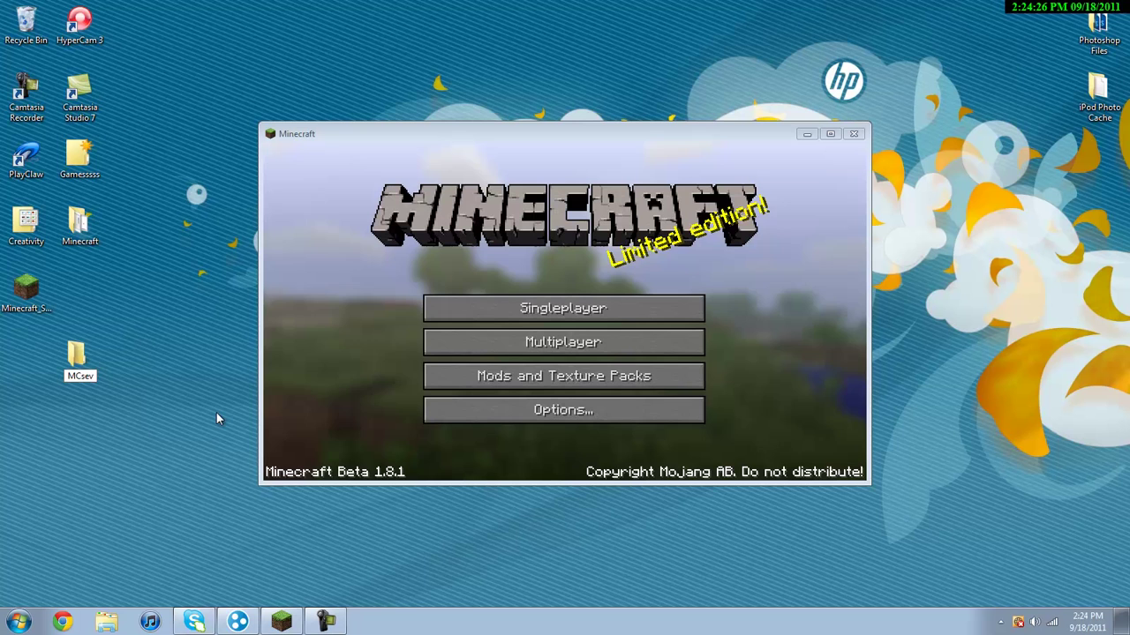
{"action": "type", "text": "rver"}
{"action": "key", "text": "Return"}
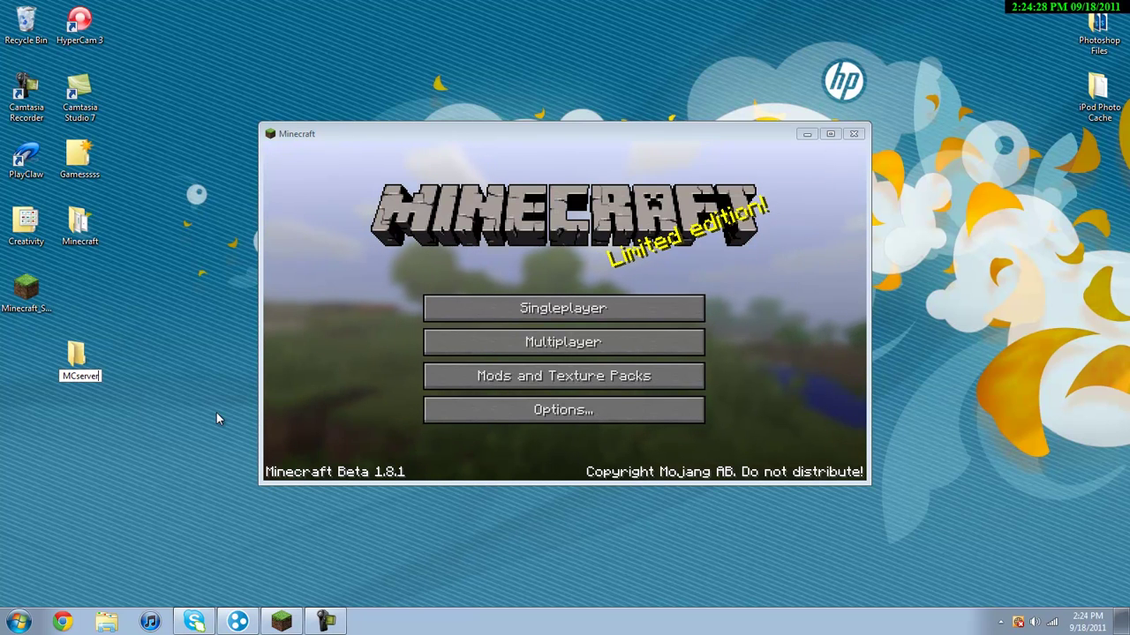
Put Minecraft_Server.exe into the MCserver folder and open that folder
{"action": "left_click_drag", "start_coordinate": [78, 358], "coordinate": [26, 293]}
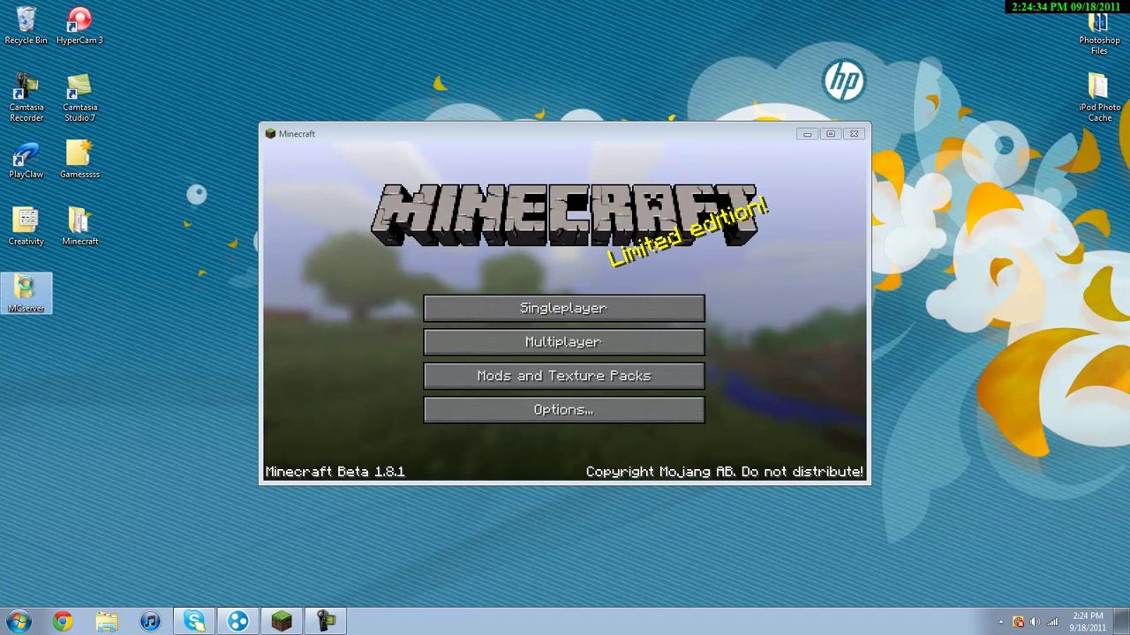
{"action": "double_click", "coordinate": [26, 293]}
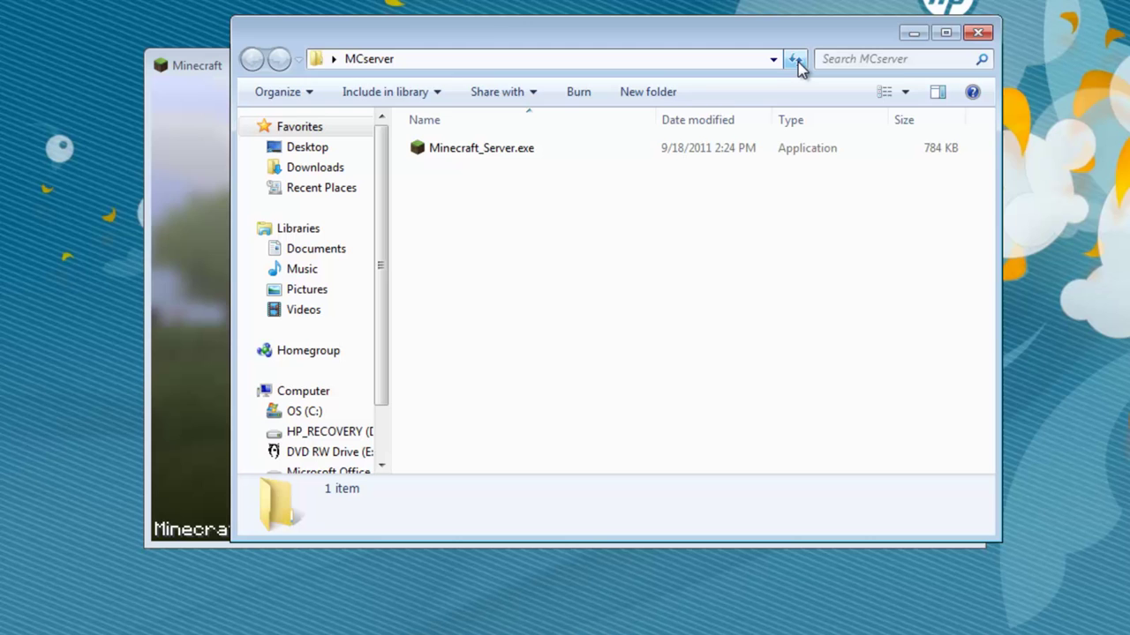
Run Minecraft_Server.exe until its files and world are generated, and close the server window
{"action": "double_click", "coordinate": [493, 149]}
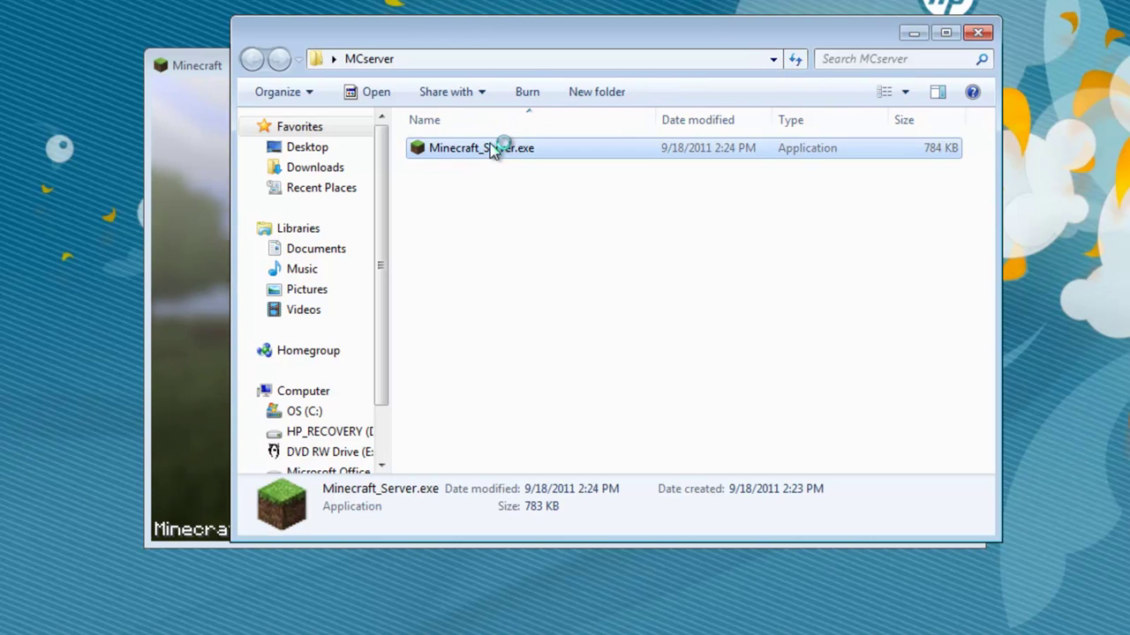
{"action": "left_click", "coordinate": [617, 324]}
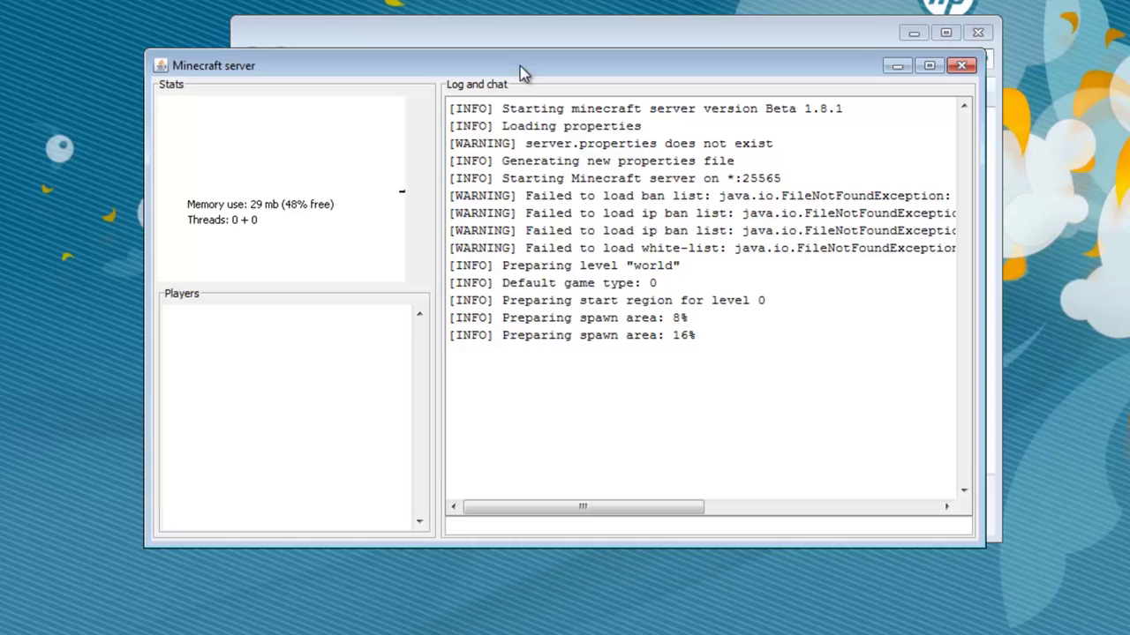
{"action": "left_click_drag", "start_coordinate": [522, 70], "coordinate": [629, 399]}
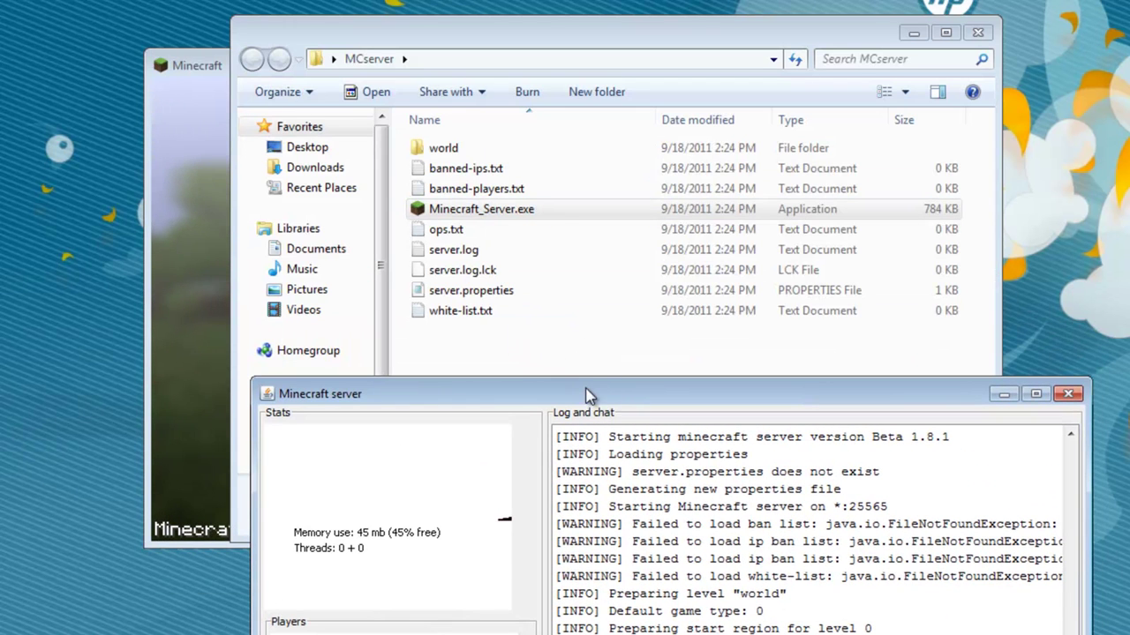
{"action": "left_click_drag", "start_coordinate": [587, 395], "coordinate": [490, 60]}
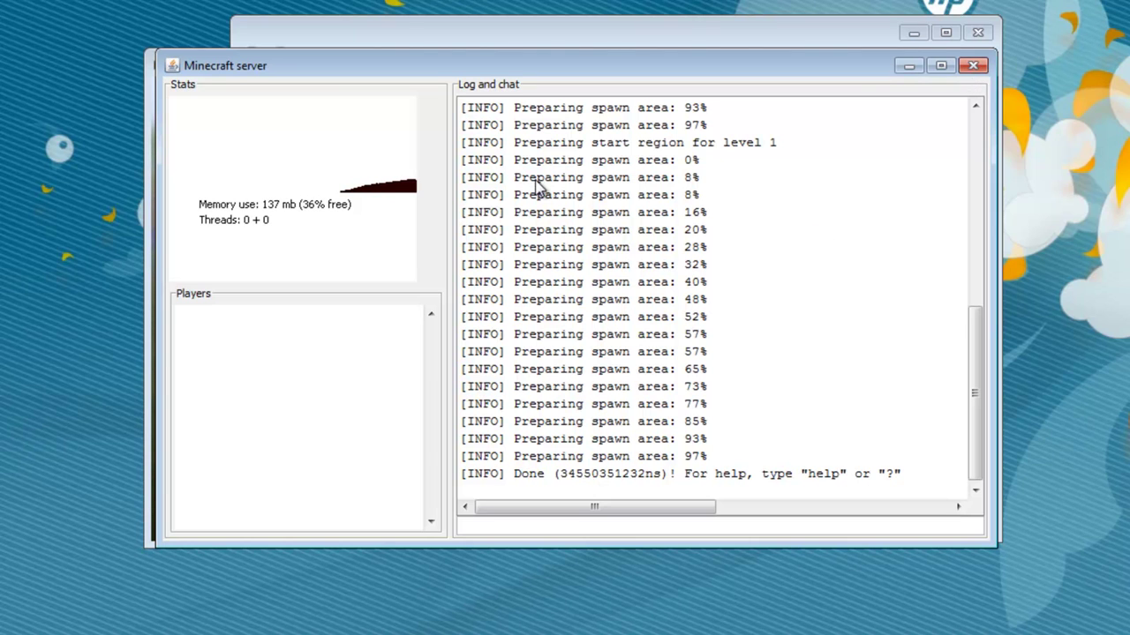
{"action": "left_click", "coordinate": [974, 66]}
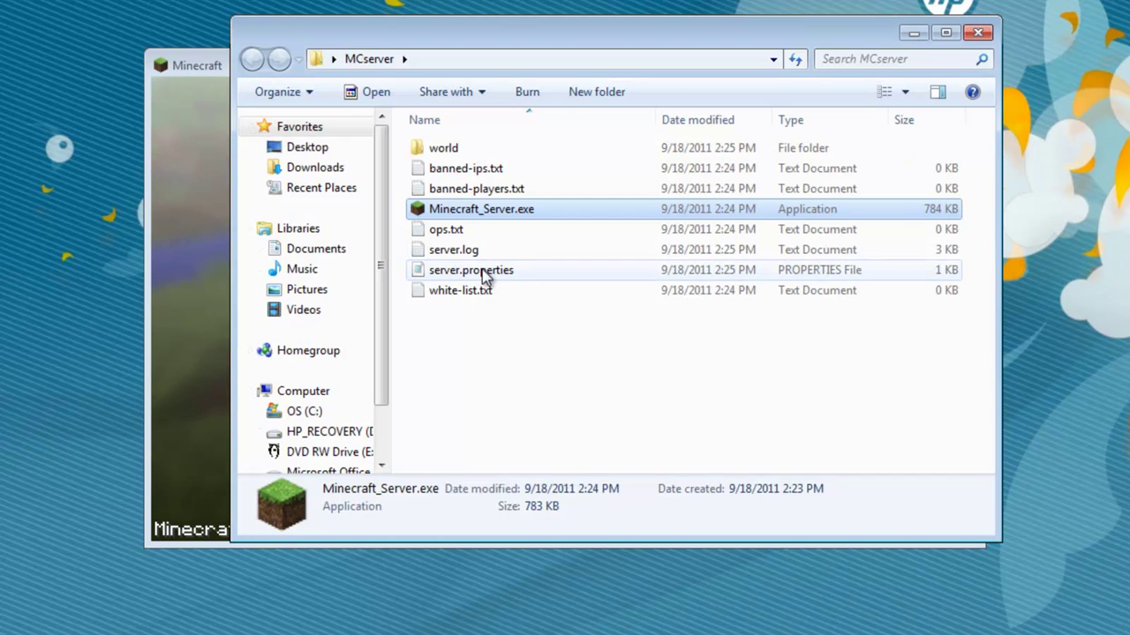
Open server.properties in Notepad and set pvp to false
{"action": "double_click", "coordinate": [484, 274]}
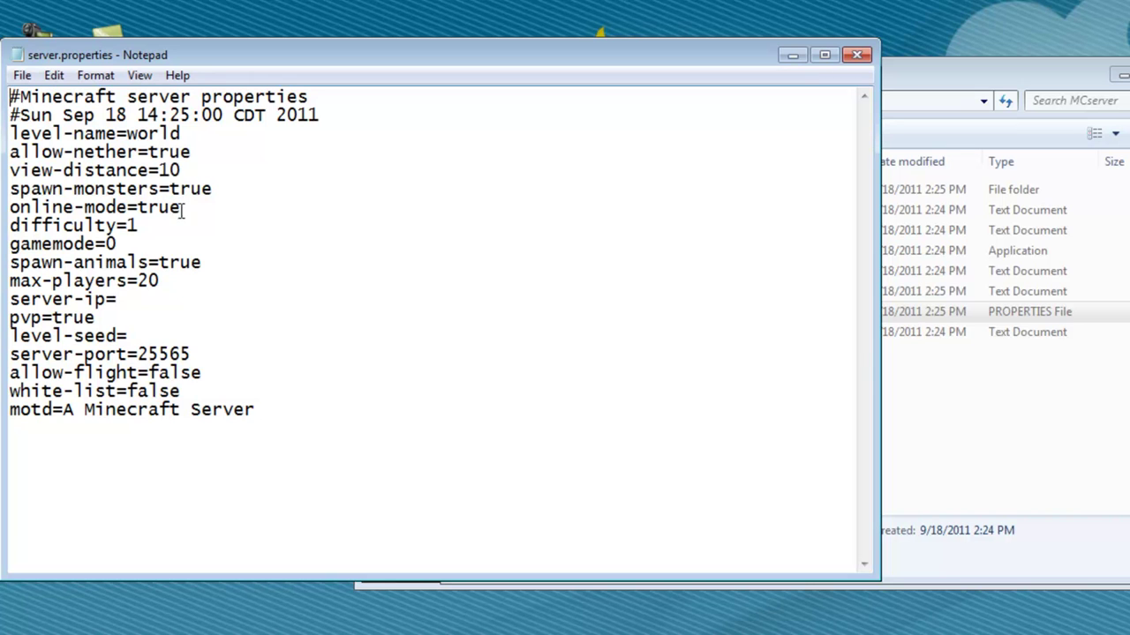
{"action": "mouse_move", "coordinate": [154, 201]}
{"action": "left_mouse_down"}
{"action": "mouse_move", "coordinate": [137, 189]}
{"action": "mouse_move", "coordinate": [139, 225]}
{"action": "mouse_move", "coordinate": [144, 208]}
{"action": "left_mouse_up"}
{"action": "left_click", "coordinate": [141, 208]}
{"action": "left_click_drag", "start_coordinate": [101, 317], "coordinate": [62, 318]}
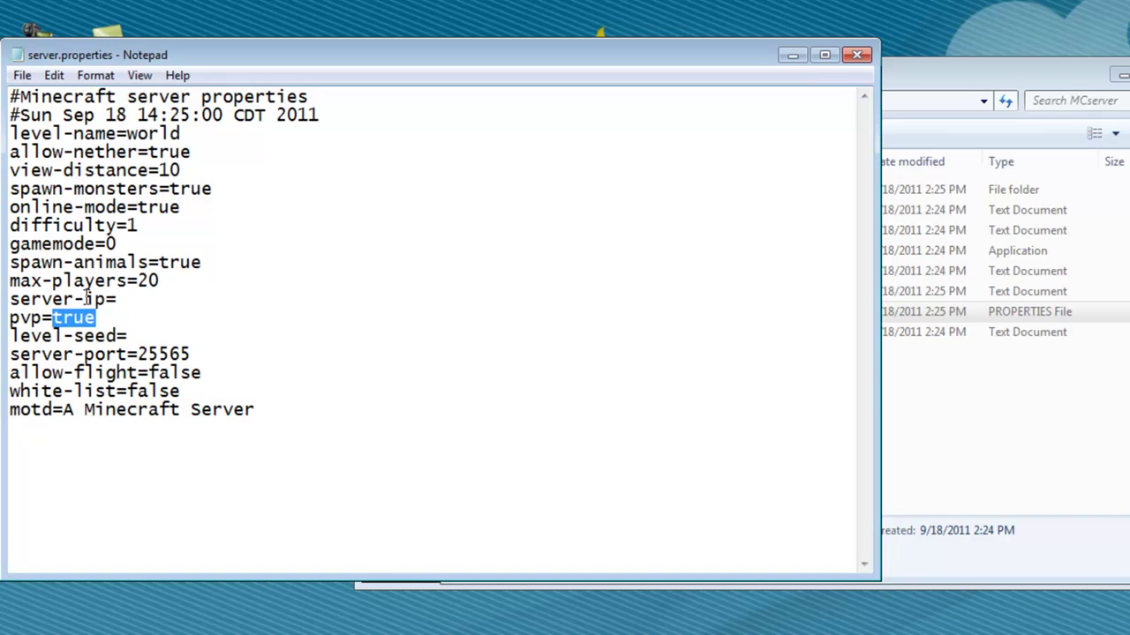
{"action": "type", "text": "fals"}
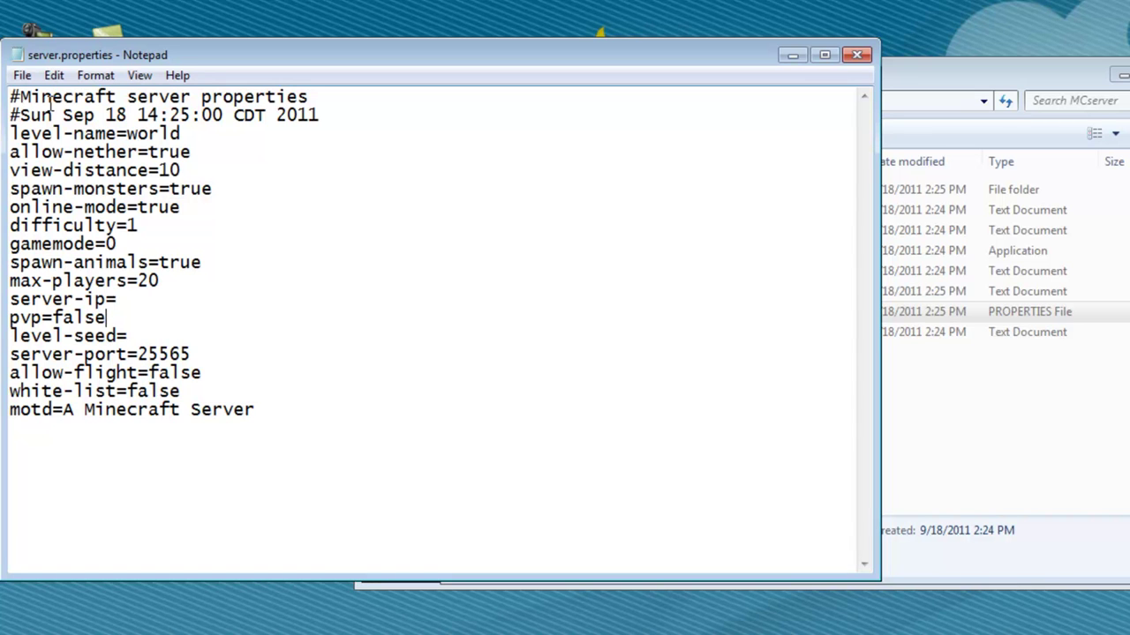
{"action": "left_click", "coordinate": [21, 75]}
{"action": "left_click", "coordinate": [50, 159]}
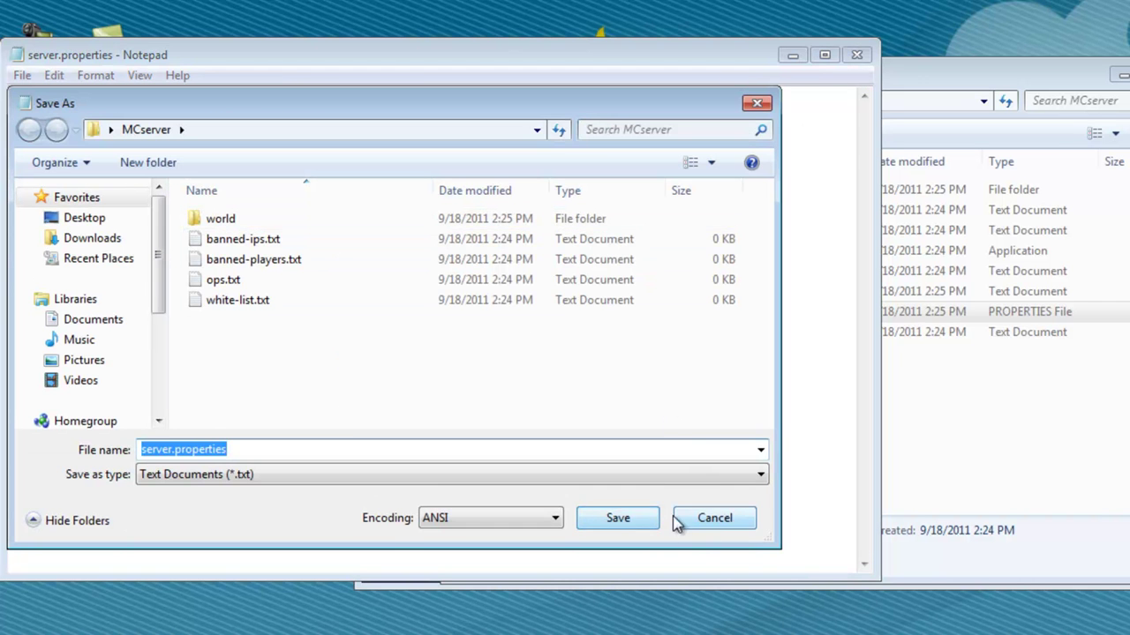
{"action": "left_click", "coordinate": [678, 522]}
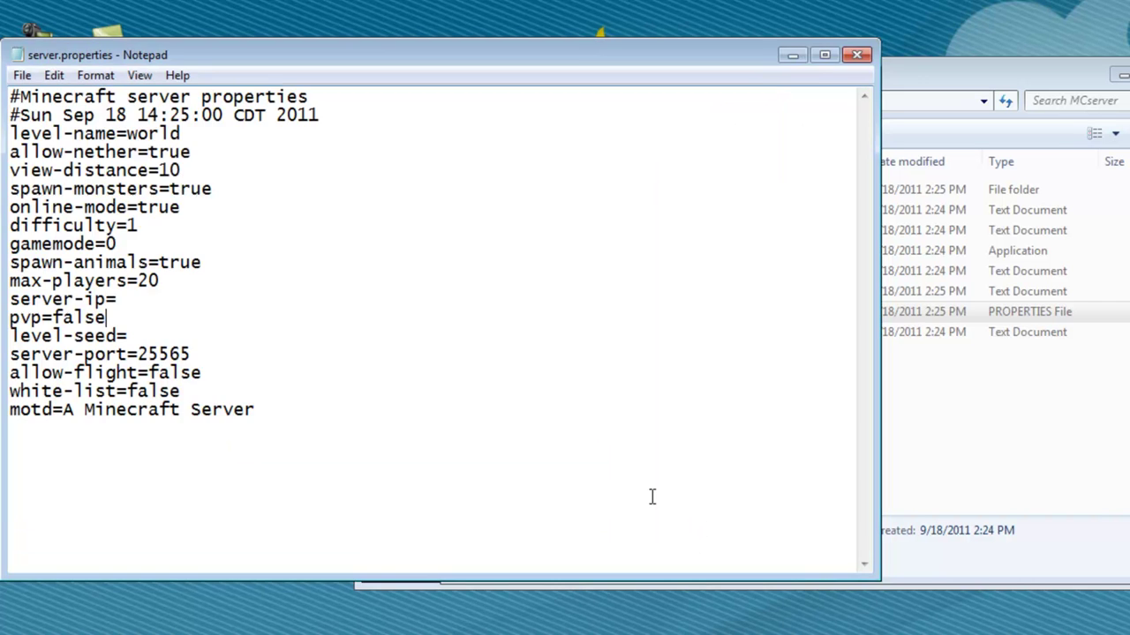
Save the edited server.properties file and close Notepad
{"action": "left_click", "coordinate": [21, 75]}
{"action": "left_click", "coordinate": [50, 142]}
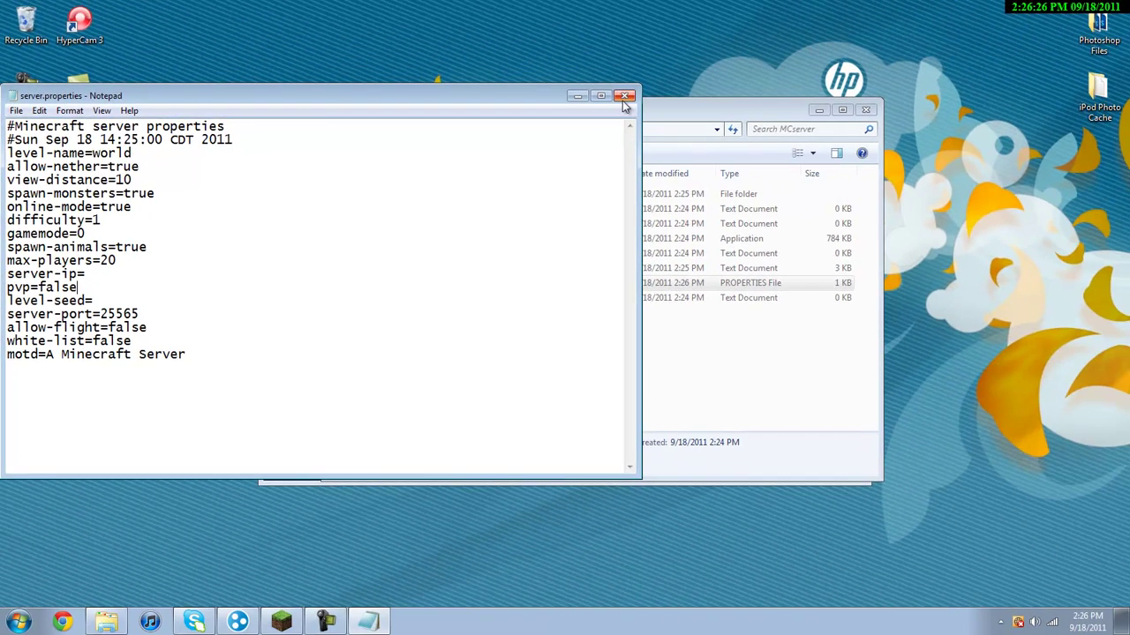
{"action": "left_click", "coordinate": [856, 54]}
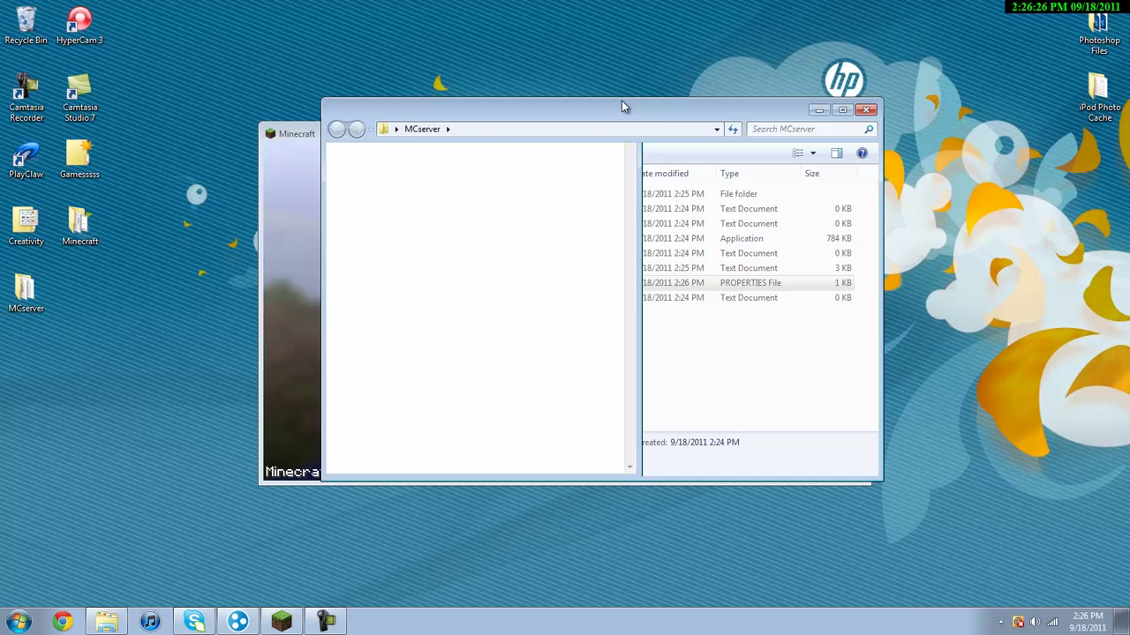
Start Minecraft_Server.exe again from the MCserver folder, allowing it to run despite the security warning
{"action": "double_click", "coordinate": [495, 238]}
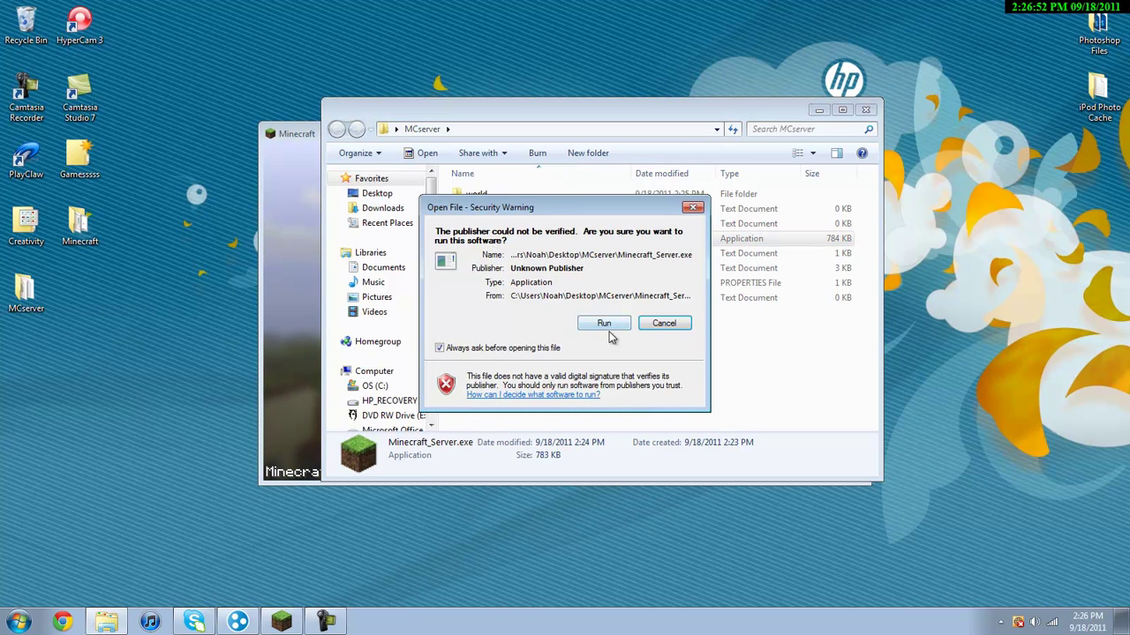
{"action": "left_click", "coordinate": [604, 324]}
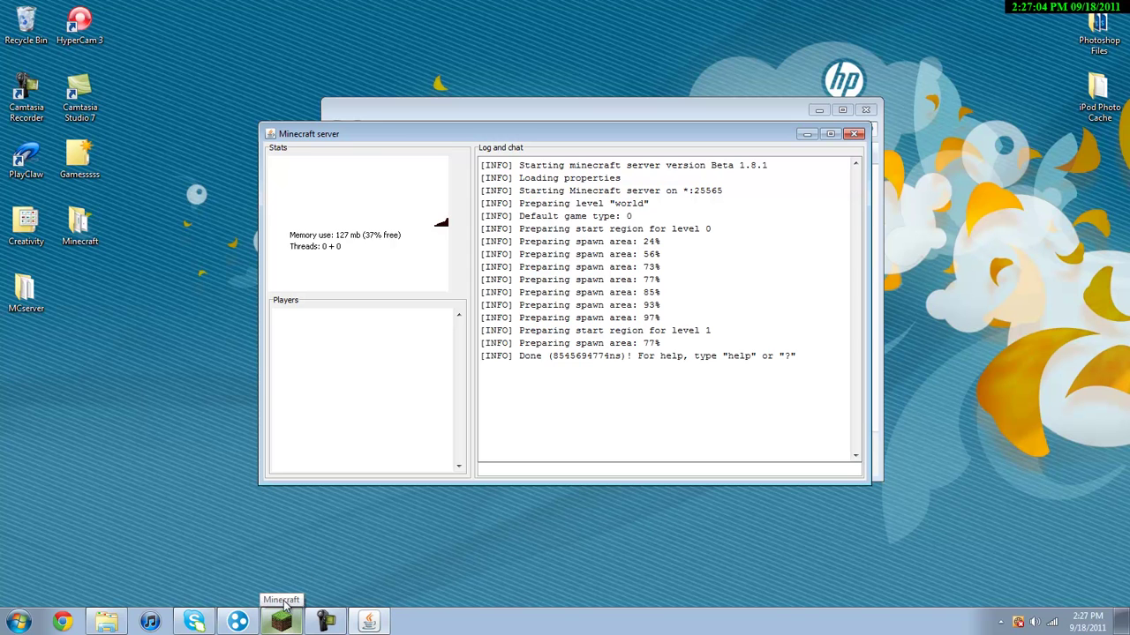
Switch to Minecraft and add a multiplayer server entry, keeping the name Minecraft Server and pasting the Hamachi IP address as its address
{"action": "left_click", "coordinate": [282, 611]}
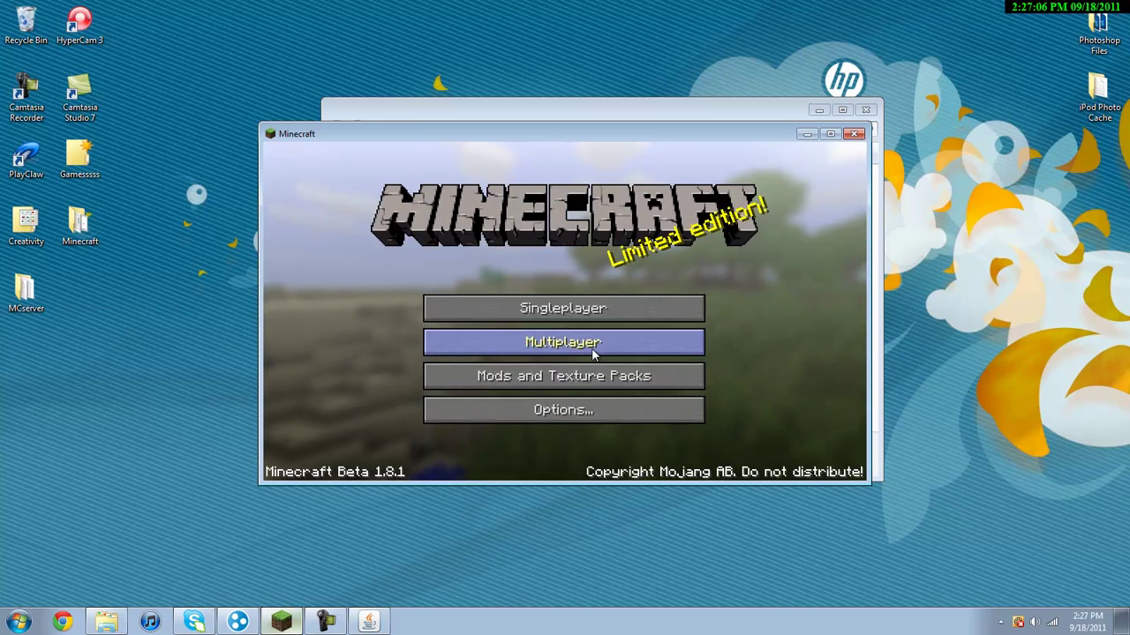
{"action": "left_click", "coordinate": [593, 352]}
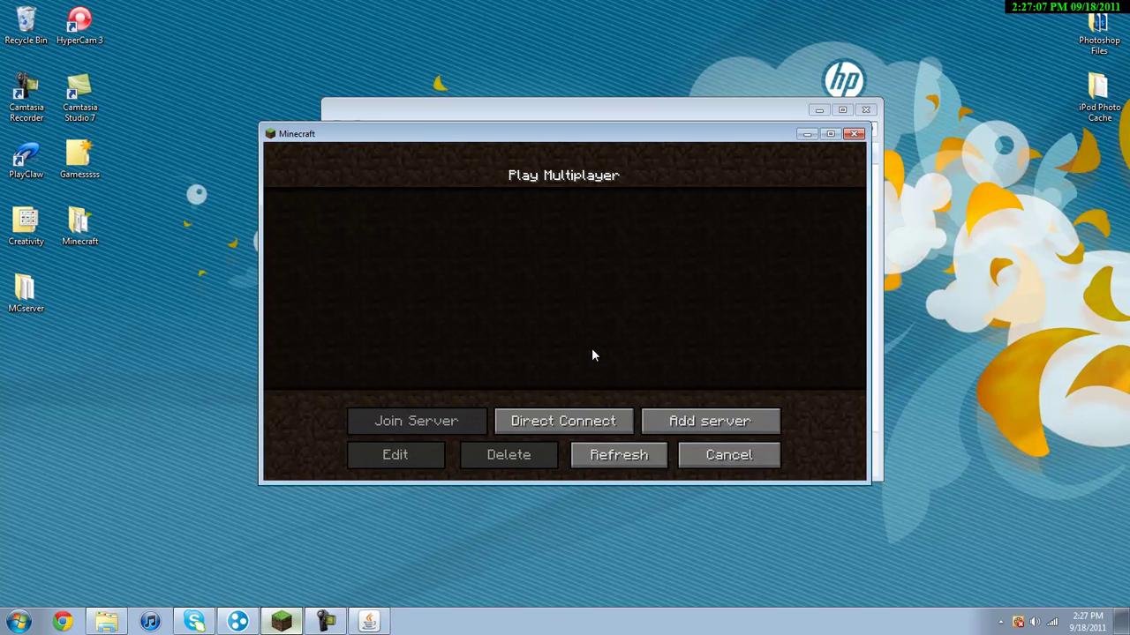
{"action": "left_click", "coordinate": [662, 423]}
{"action": "left_click", "coordinate": [536, 311]}
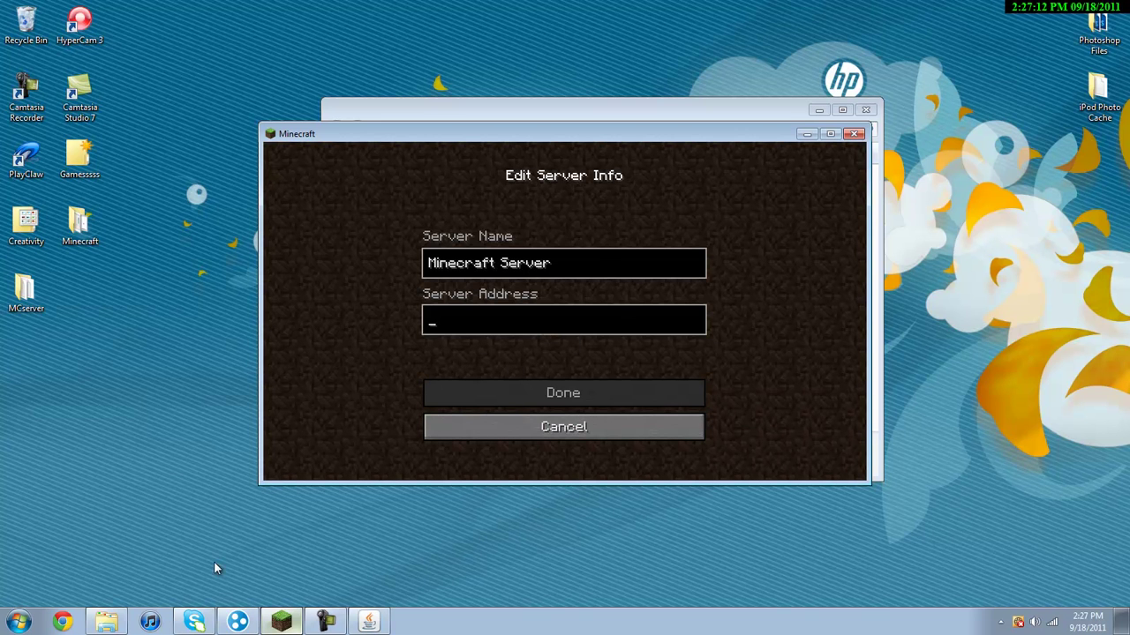
{"action": "left_click", "coordinate": [238, 622]}
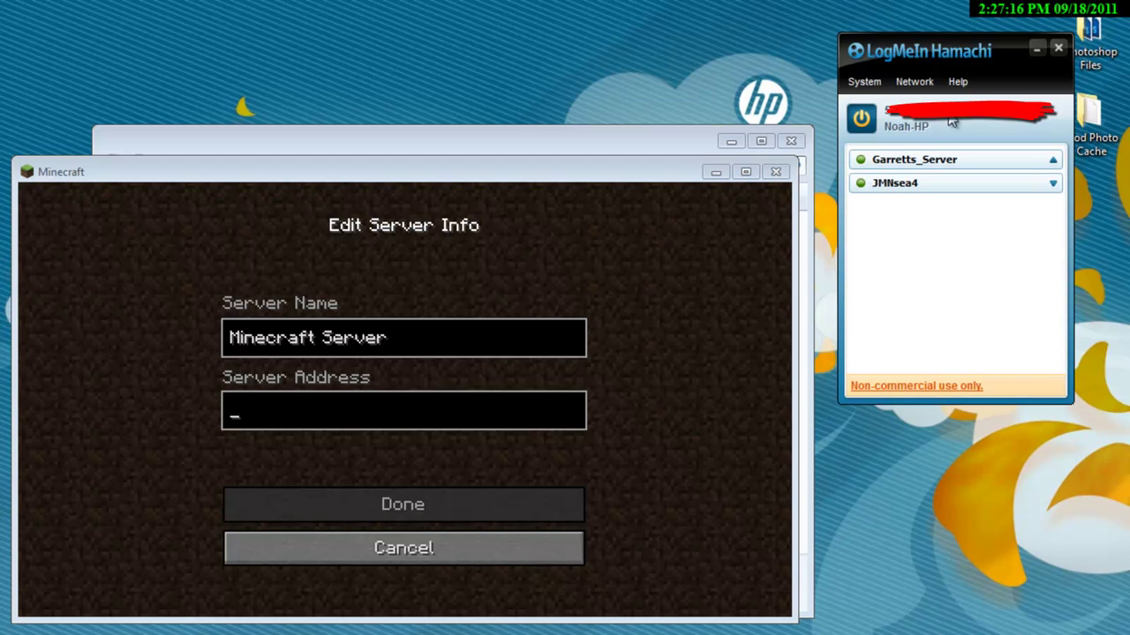
{"action": "left_click", "coordinate": [406, 423]}
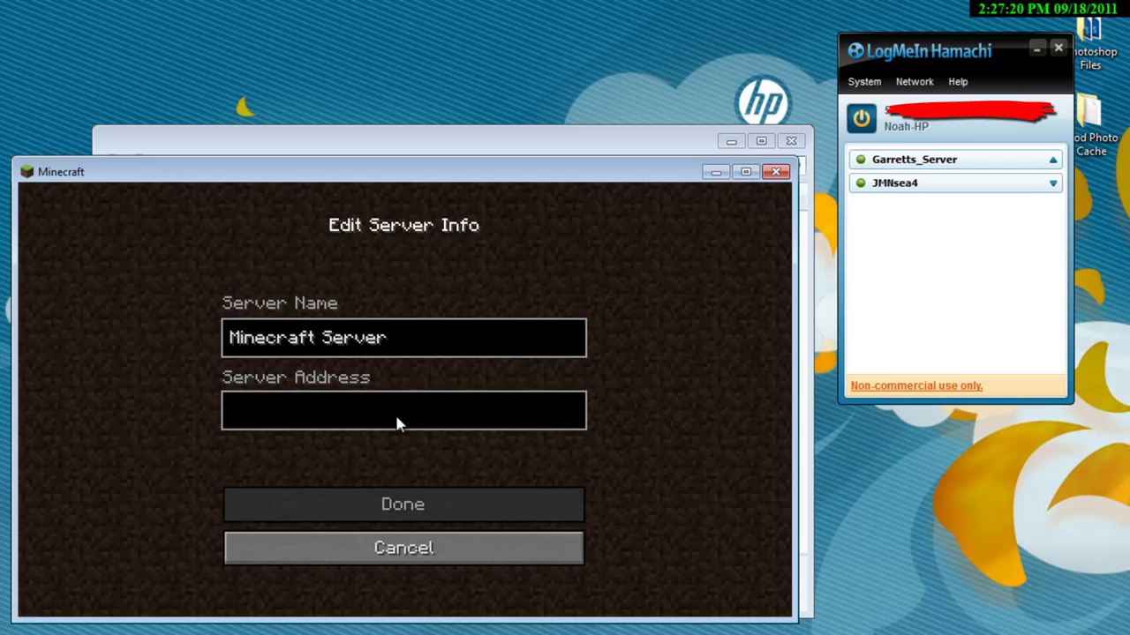
{"action": "key", "text": "ctrl+v"}
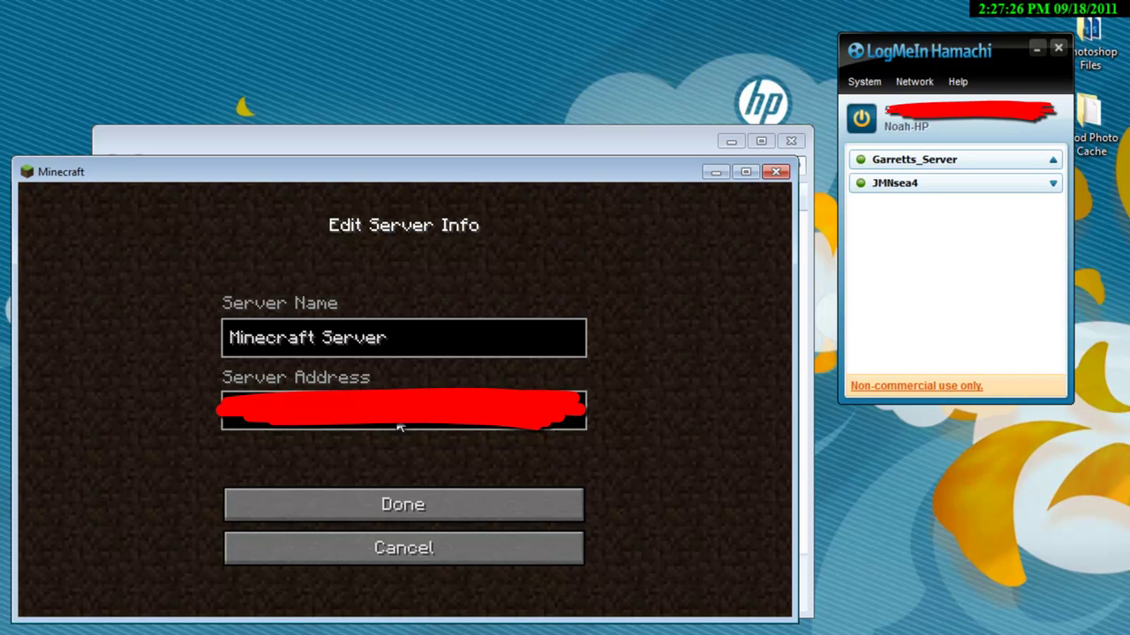
{"action": "left_click", "coordinate": [314, 513]}
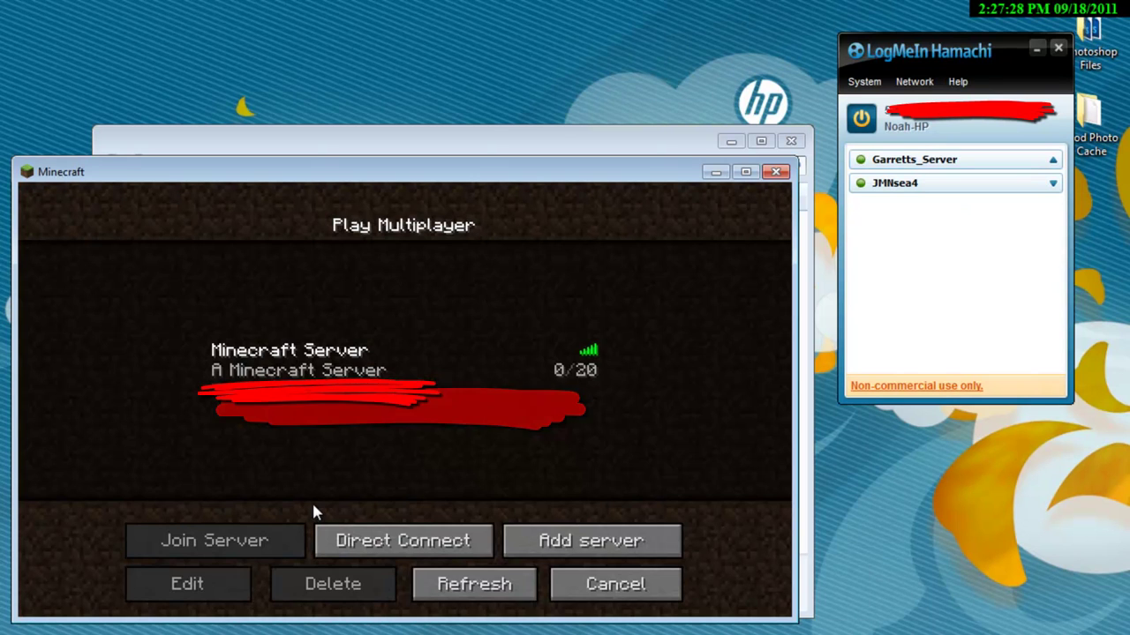
Join the newly added Minecraft Server from the multiplayer server list
{"action": "left_click", "coordinate": [529, 377]}
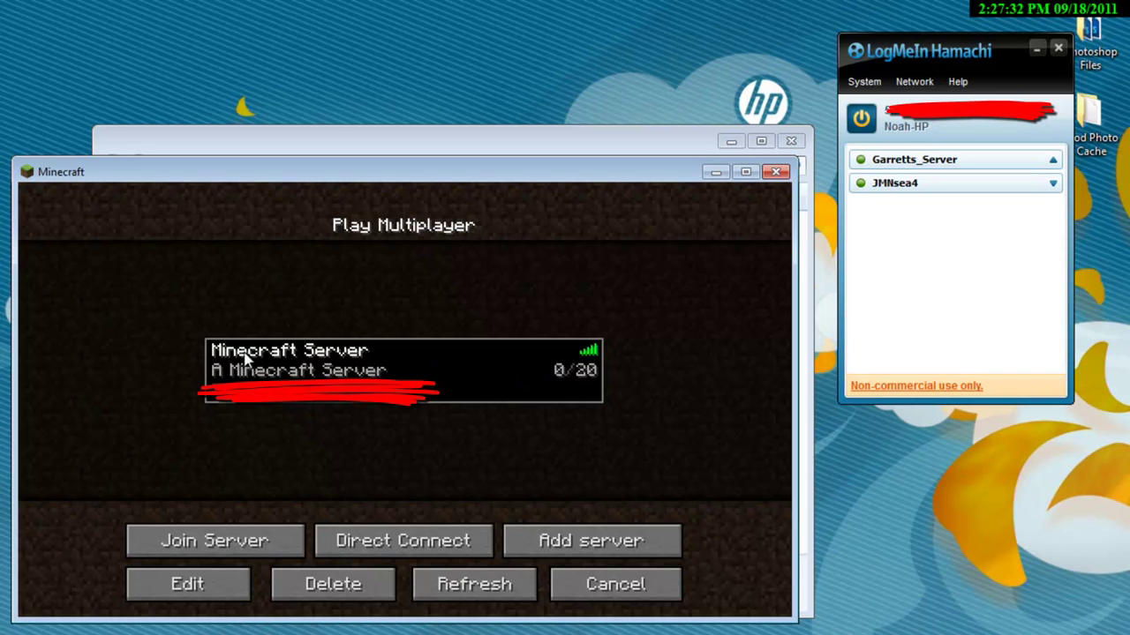
{"action": "mouse_move", "coordinate": [596, 353]}
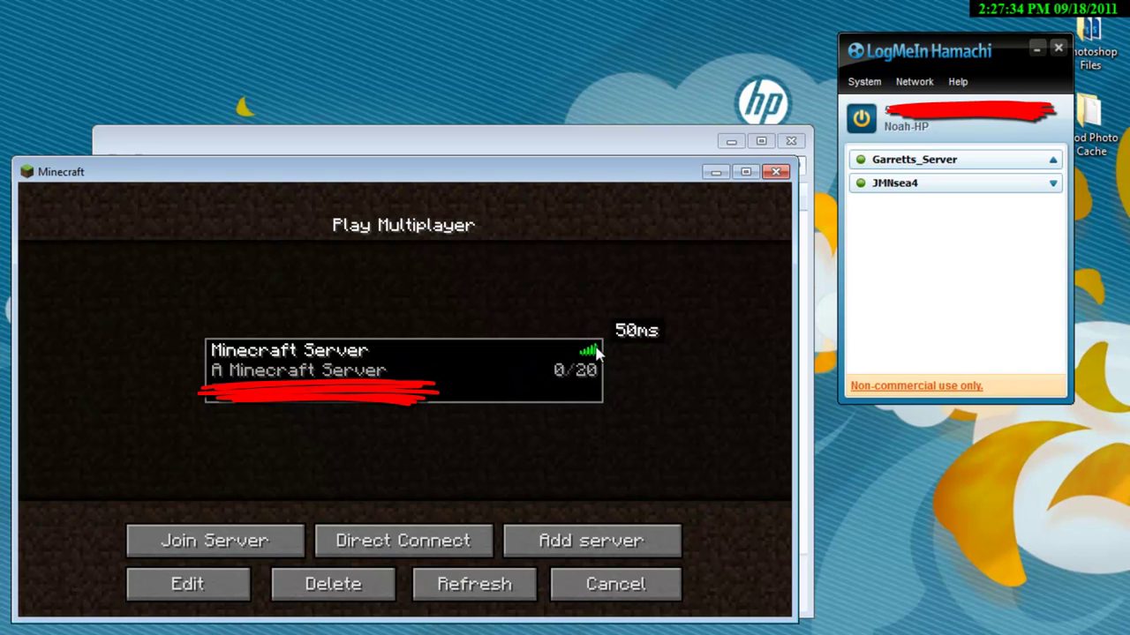
{"action": "left_click", "coordinate": [210, 543]}
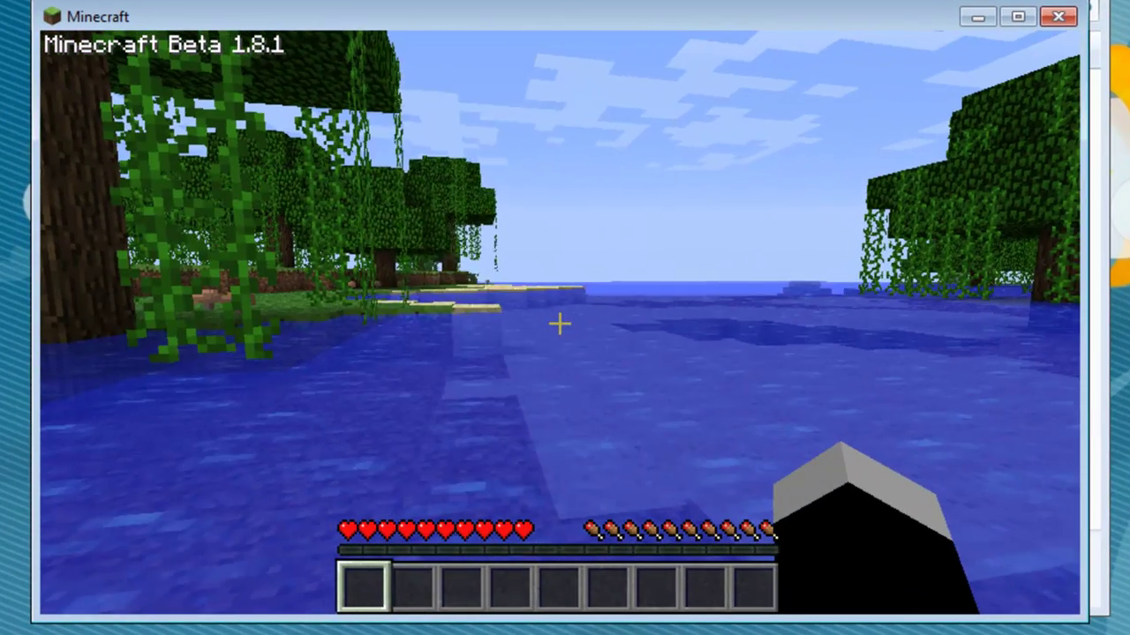
View the player's inventory, close it, and move out of the water onto the grass toward the nearby vine-covered tree
{"action": "key", "text": "e"}
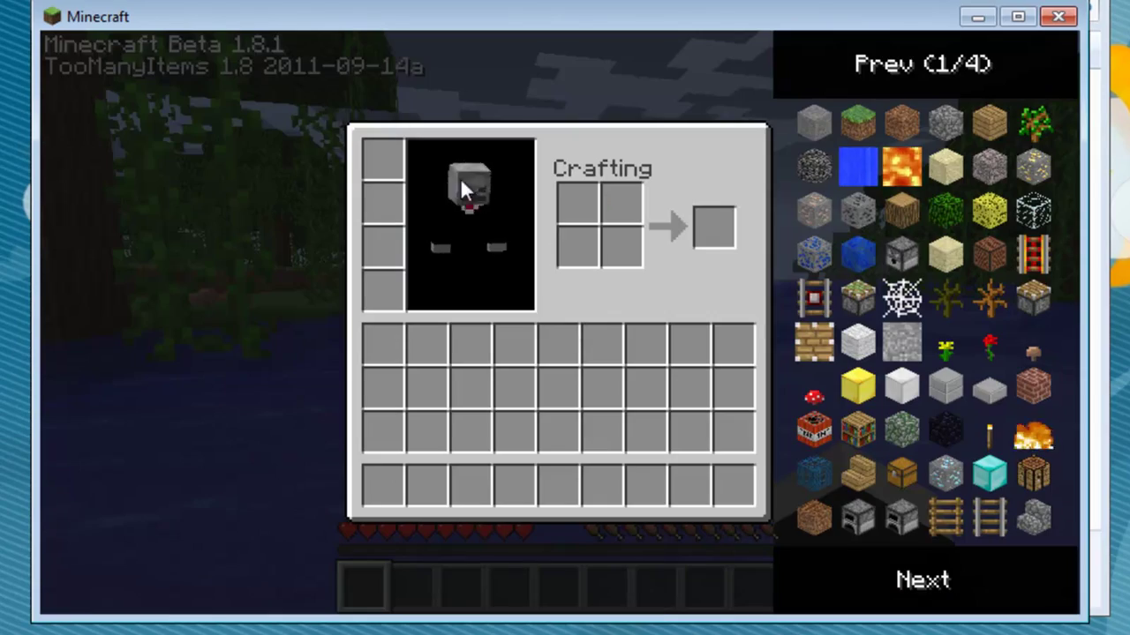
{"action": "key", "text": "e"}
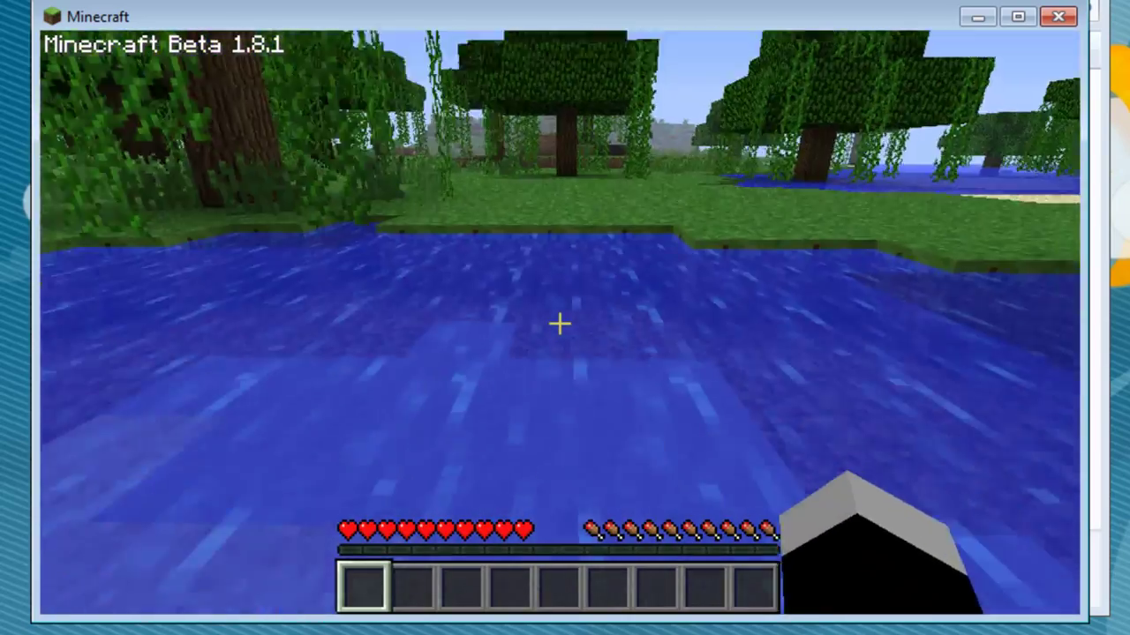
{"action": "key", "text": "w"}
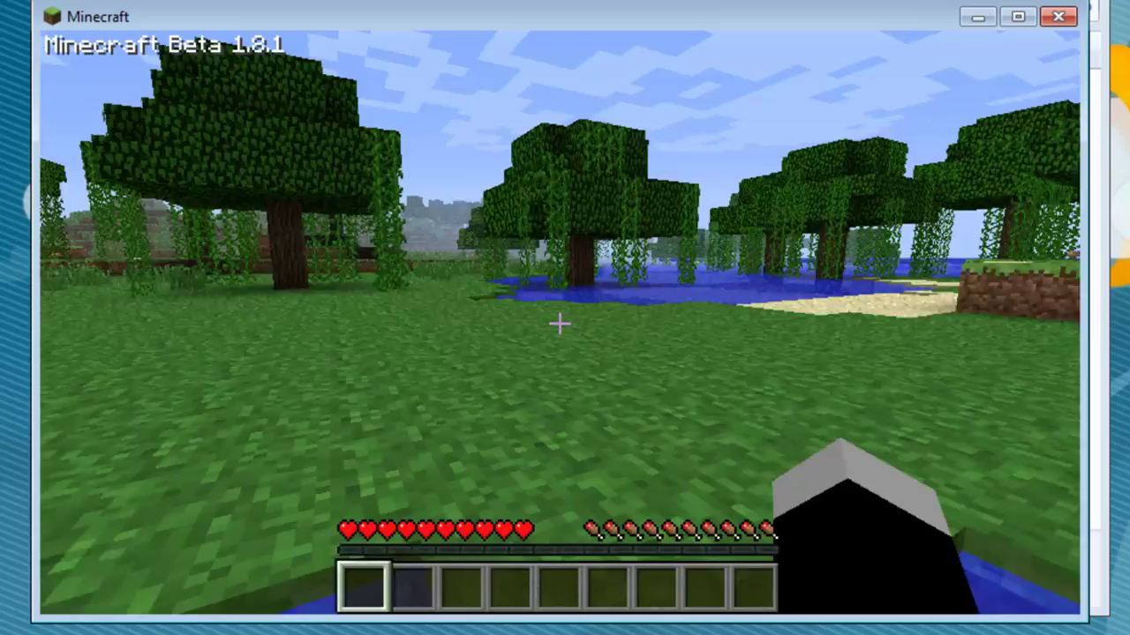
{"action": "key", "text": "w"}
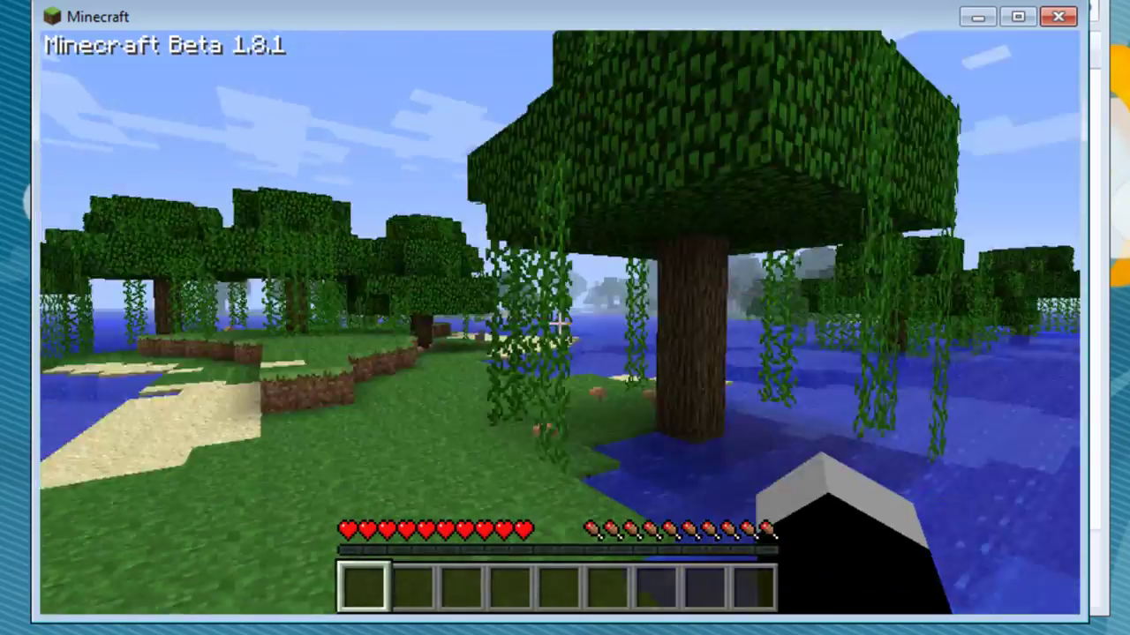
{"action": "key", "text": "w"}
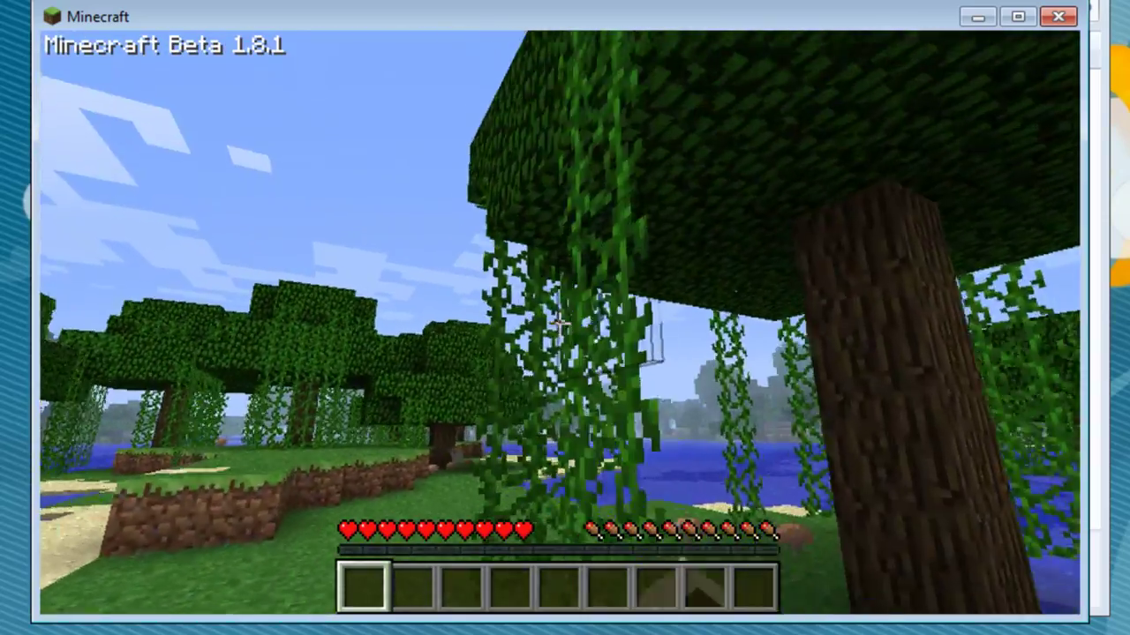
Break vines hanging from the trees by hand while walking around the grassy shore of the server world
{"action": "left_click", "coordinate": [558, 325]}
{"action": "left_click", "coordinate": [559, 325]}
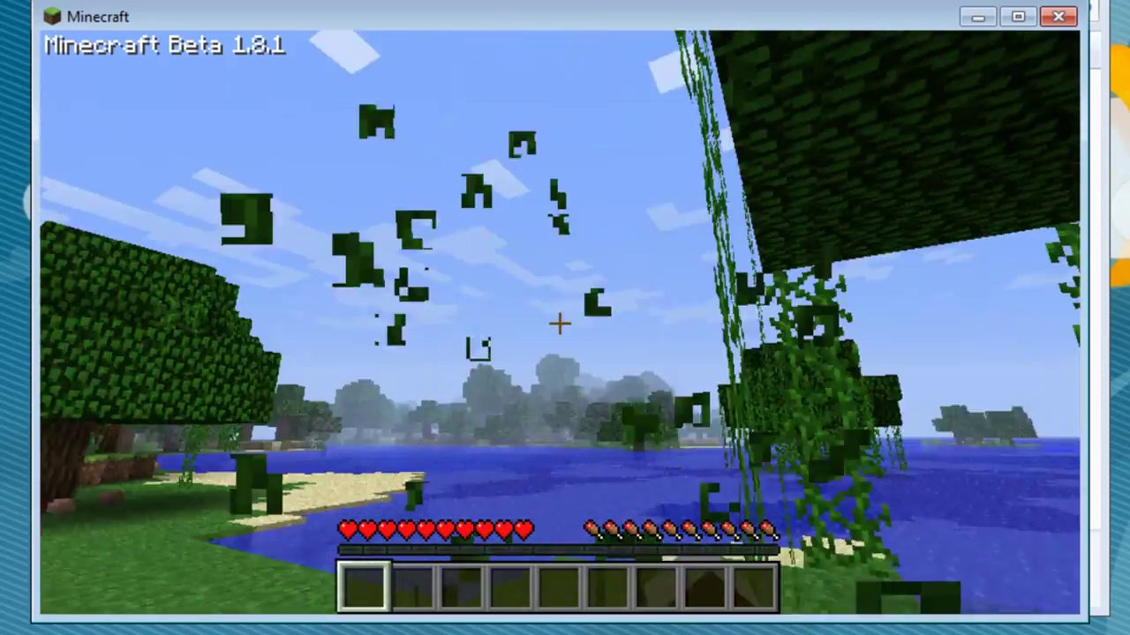
{"action": "left_click", "coordinate": [558, 324]}
{"action": "key", "text": "w"}
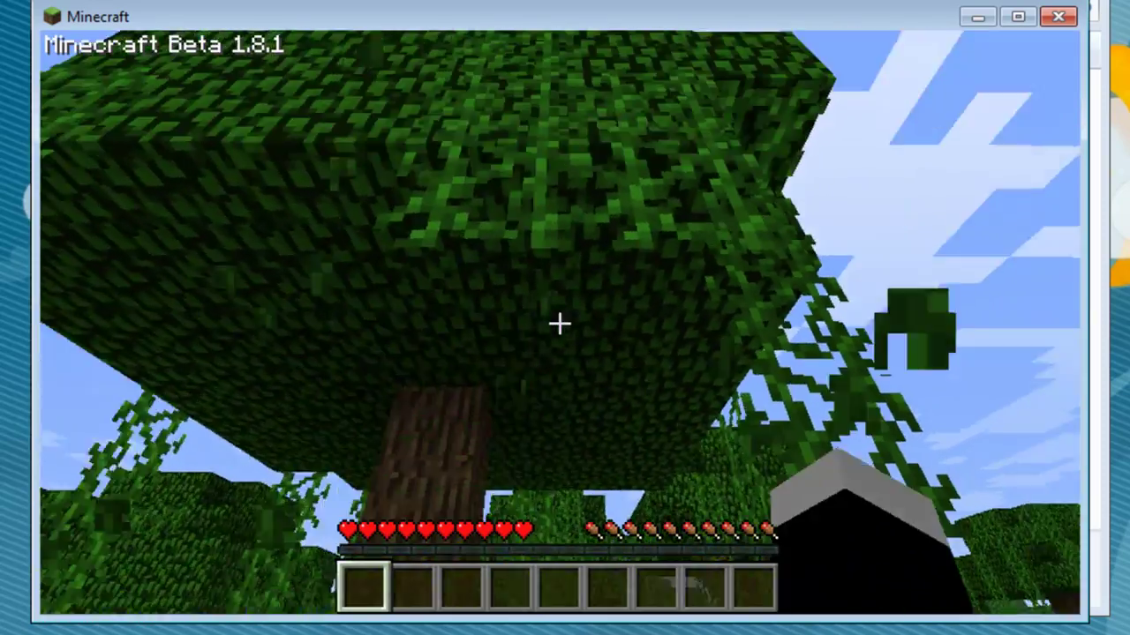
{"action": "left_click", "coordinate": [559, 325]}
{"action": "key", "text": "w"}
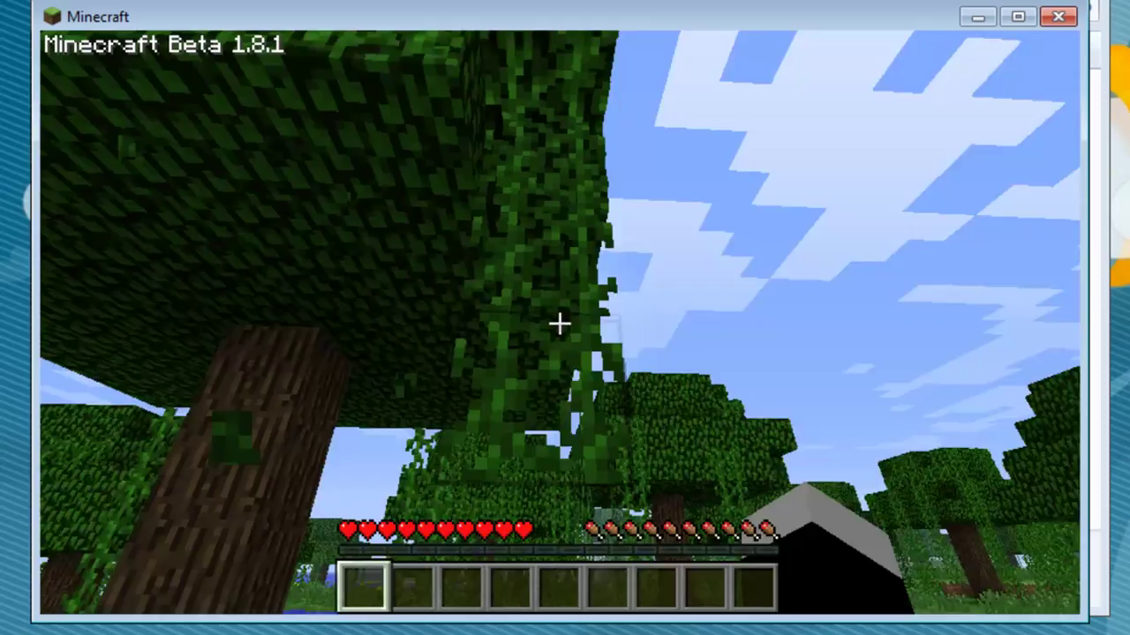
{"action": "left_click", "coordinate": [559, 325]}
{"action": "key", "text": "w"}
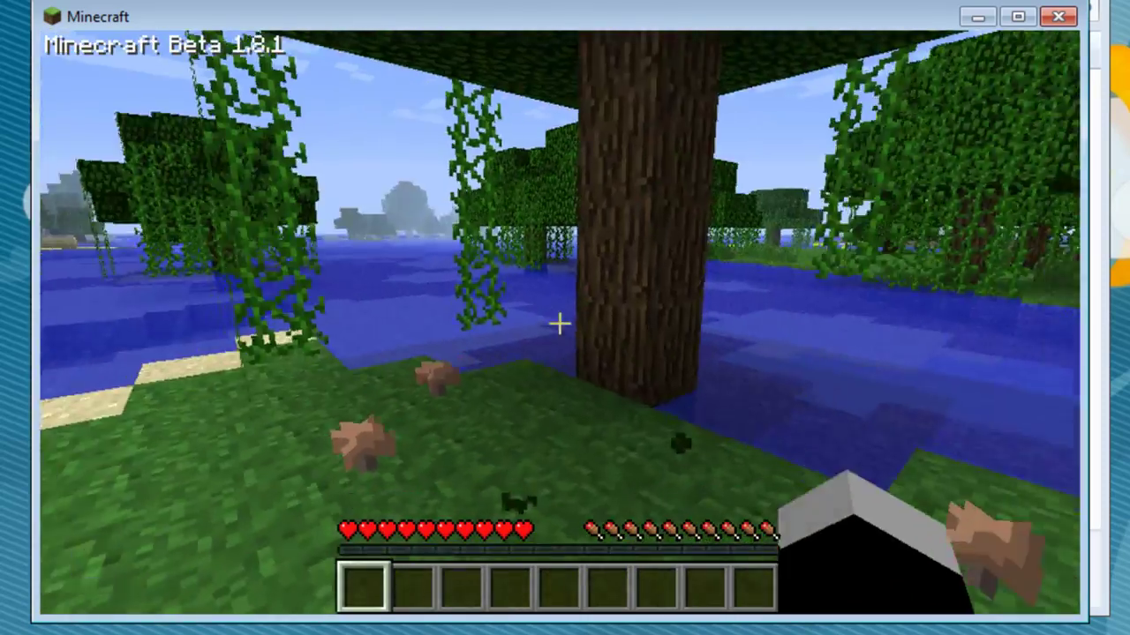
{"action": "left_click", "coordinate": [559, 325]}
{"action": "key", "text": "w"}
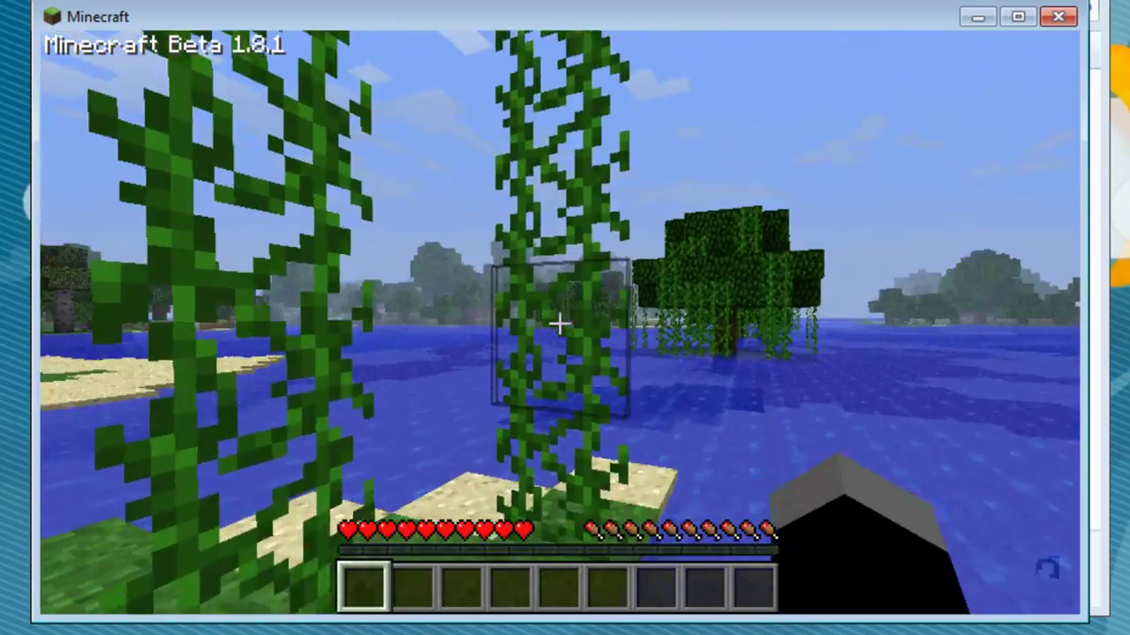
{"action": "key", "text": "w"}
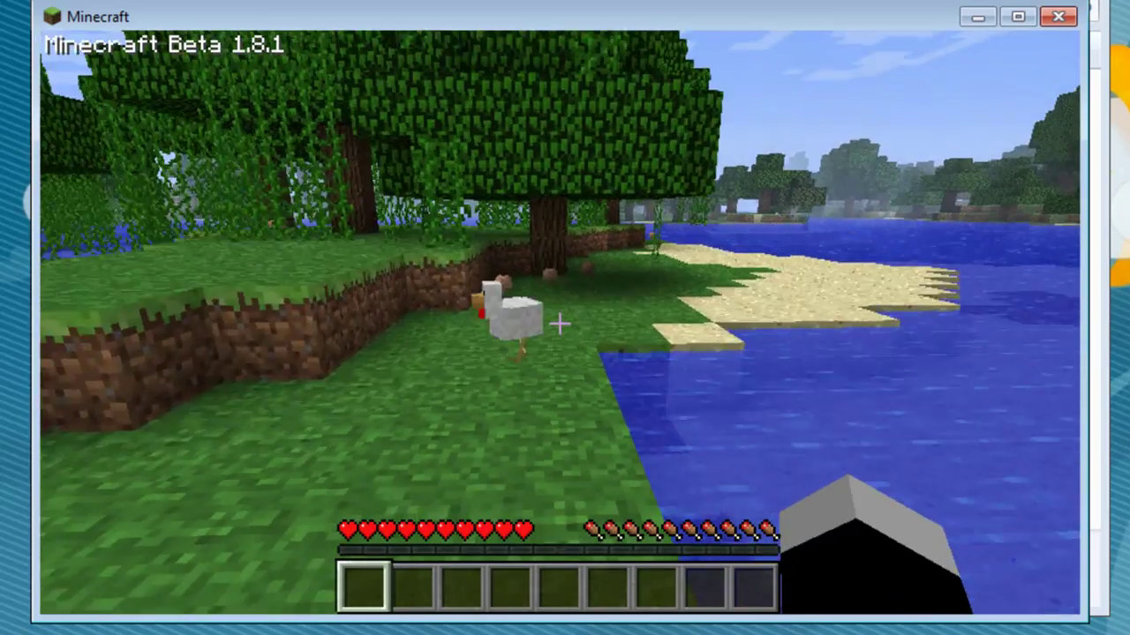